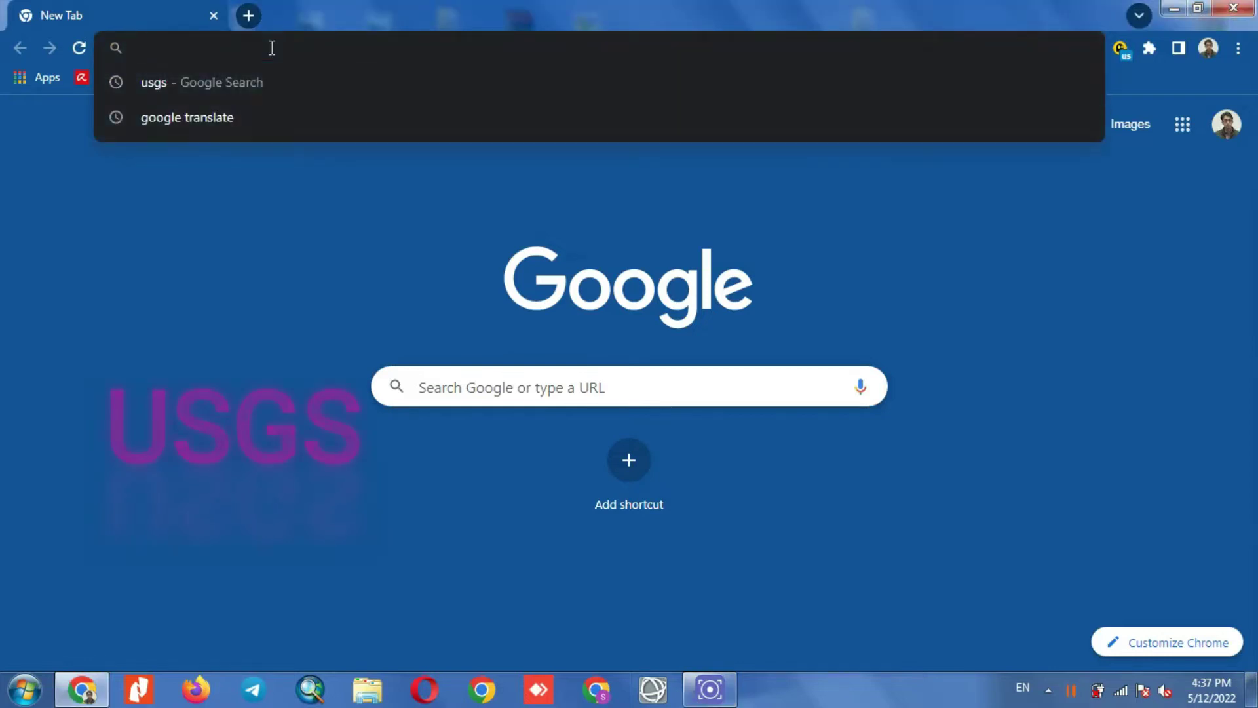
# Search Google for 'usg' and scroll the results to the EarthExplorer link
pyautogui.write('usgs')
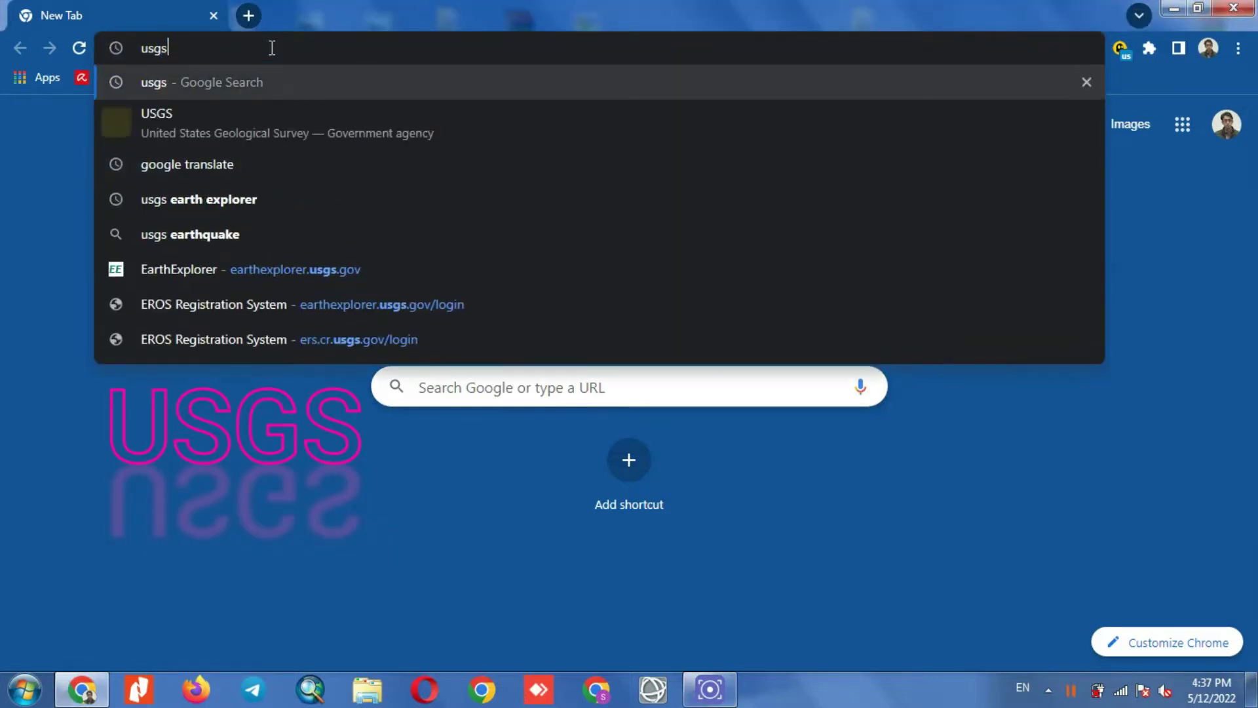
pyautogui.press('Return')
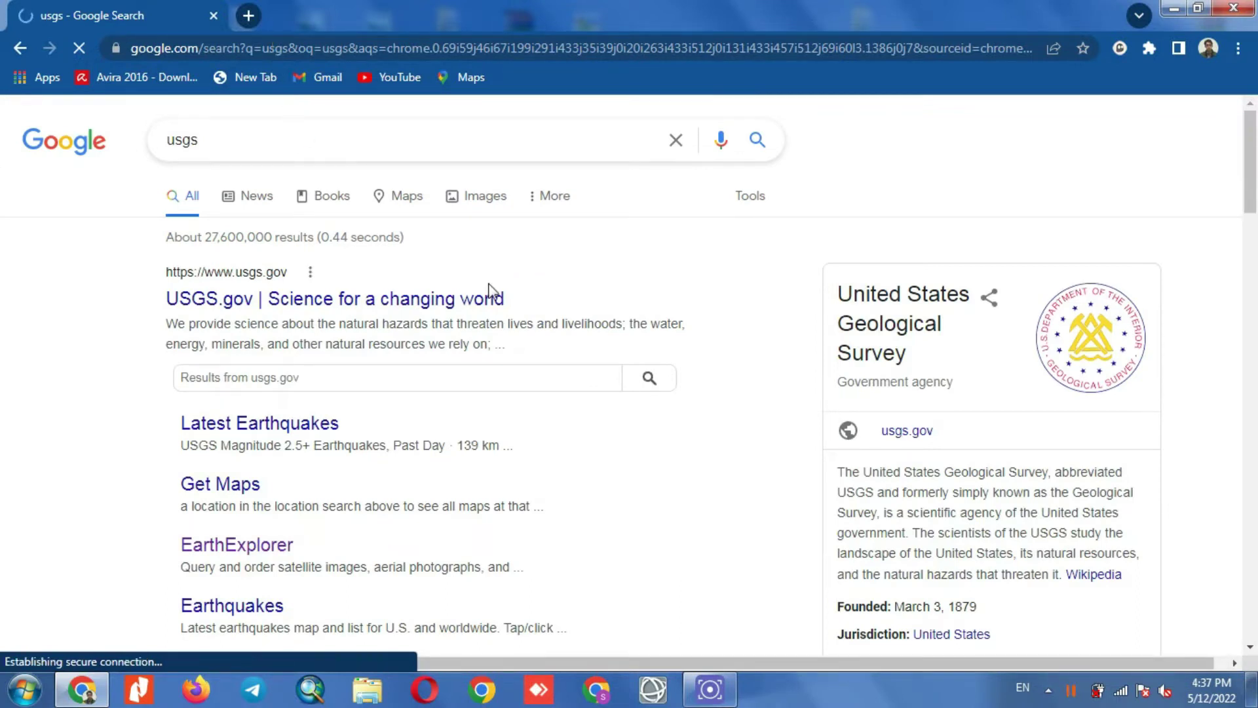
pyautogui.scroll(-3, 557, 300)
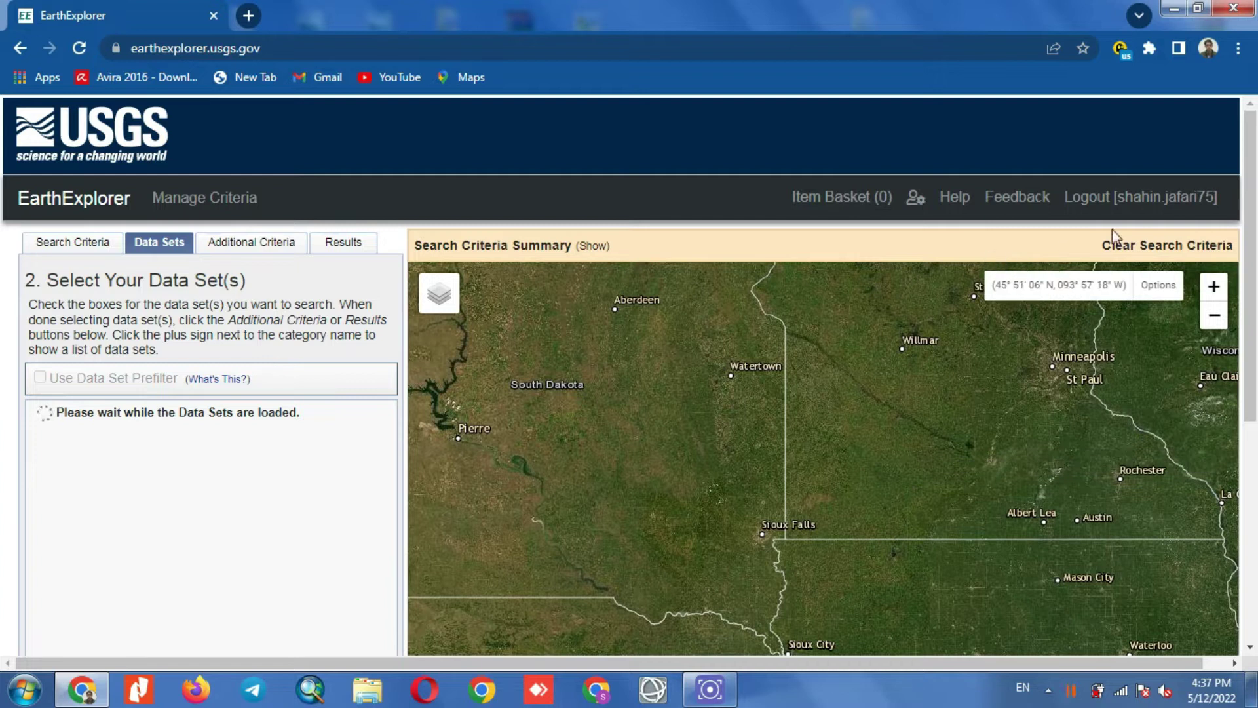
# Log out of EarthExplorer and sign back in on the EROS page with saved credentials
pyautogui.click(1146, 198)
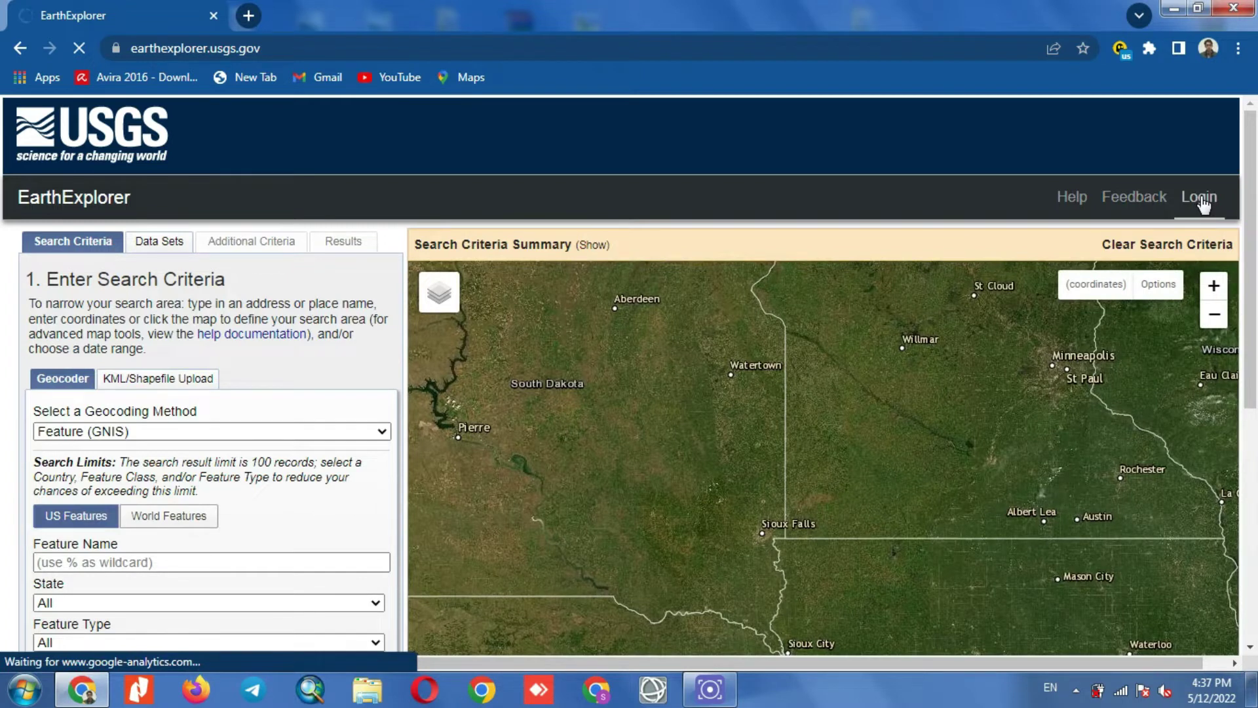
pyautogui.click(1200, 198)
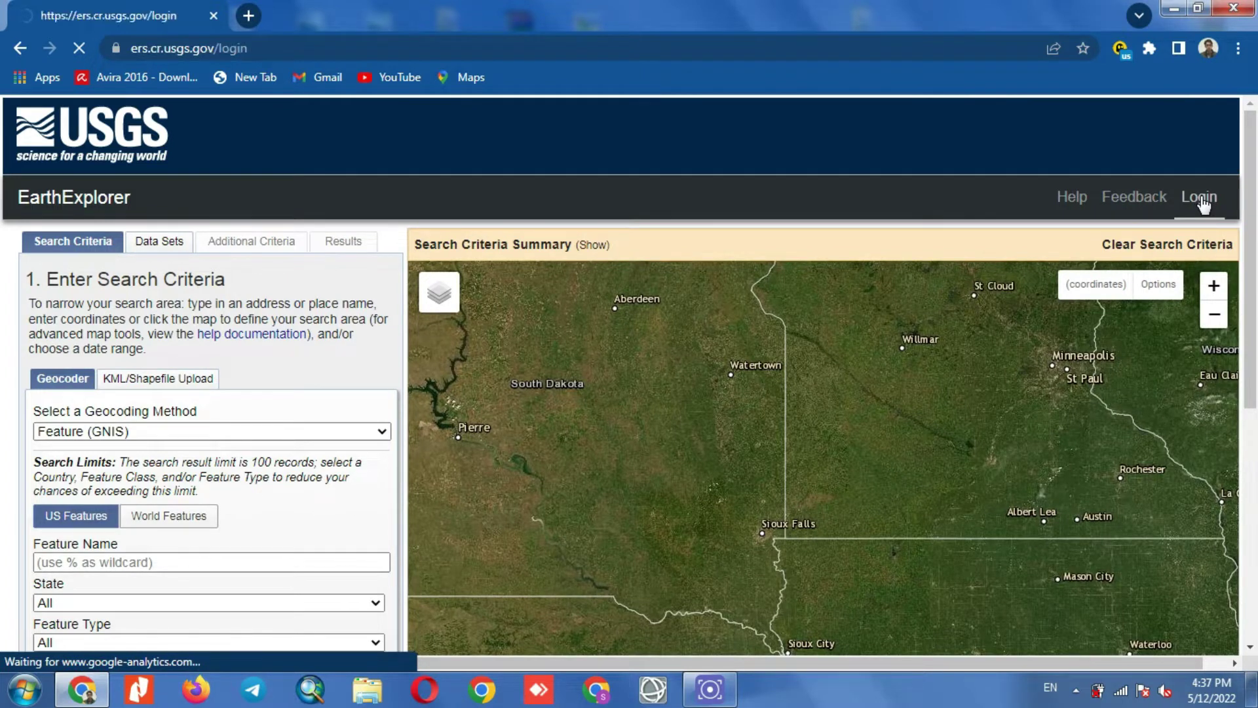
pyautogui.scroll(-7, 599, 387)
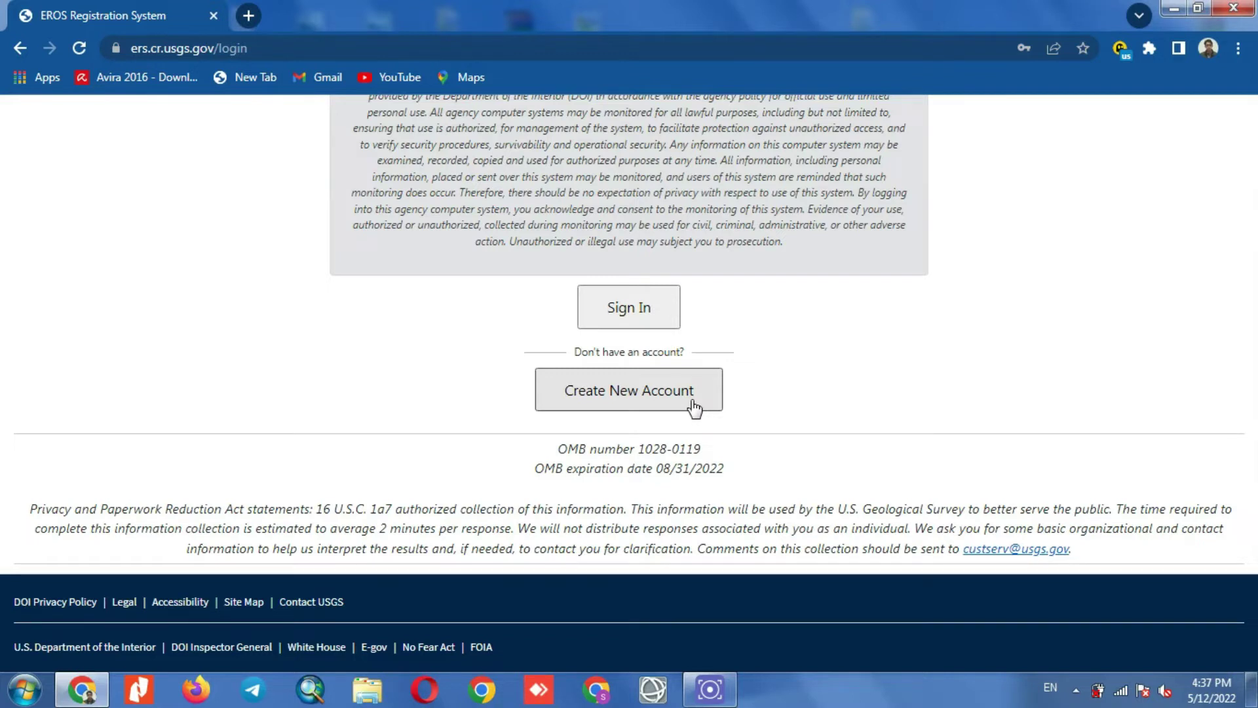
pyautogui.scroll(7, 694, 409)
pyautogui.scroll(-4, 697, 410)
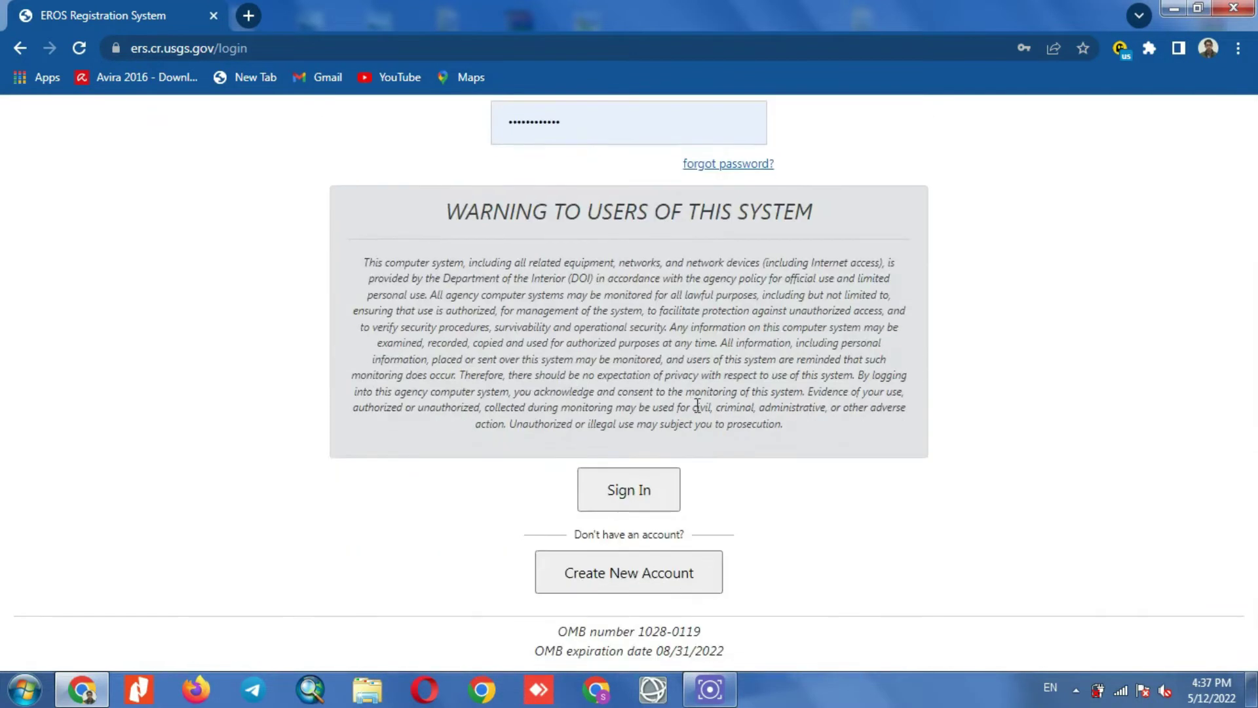
pyautogui.click(631, 493)
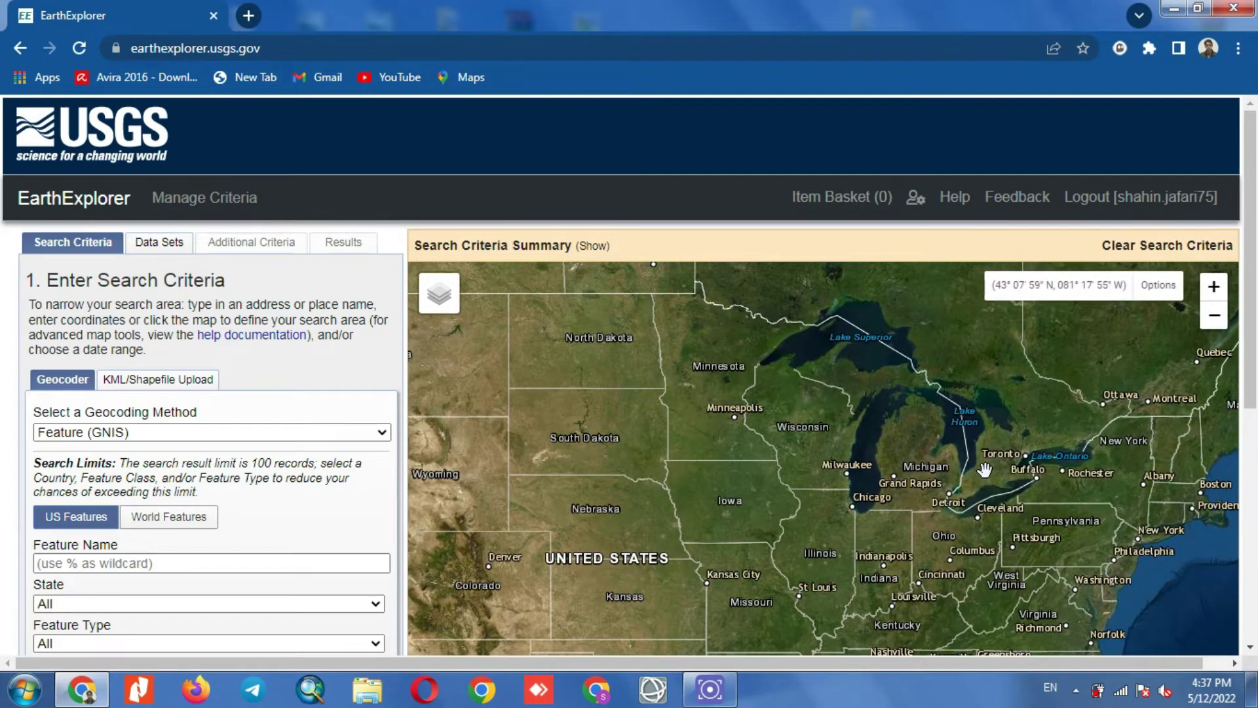
# Zoom the map out and pan east to Europe and the Middle East
pyautogui.scroll(-2, 834, 483)
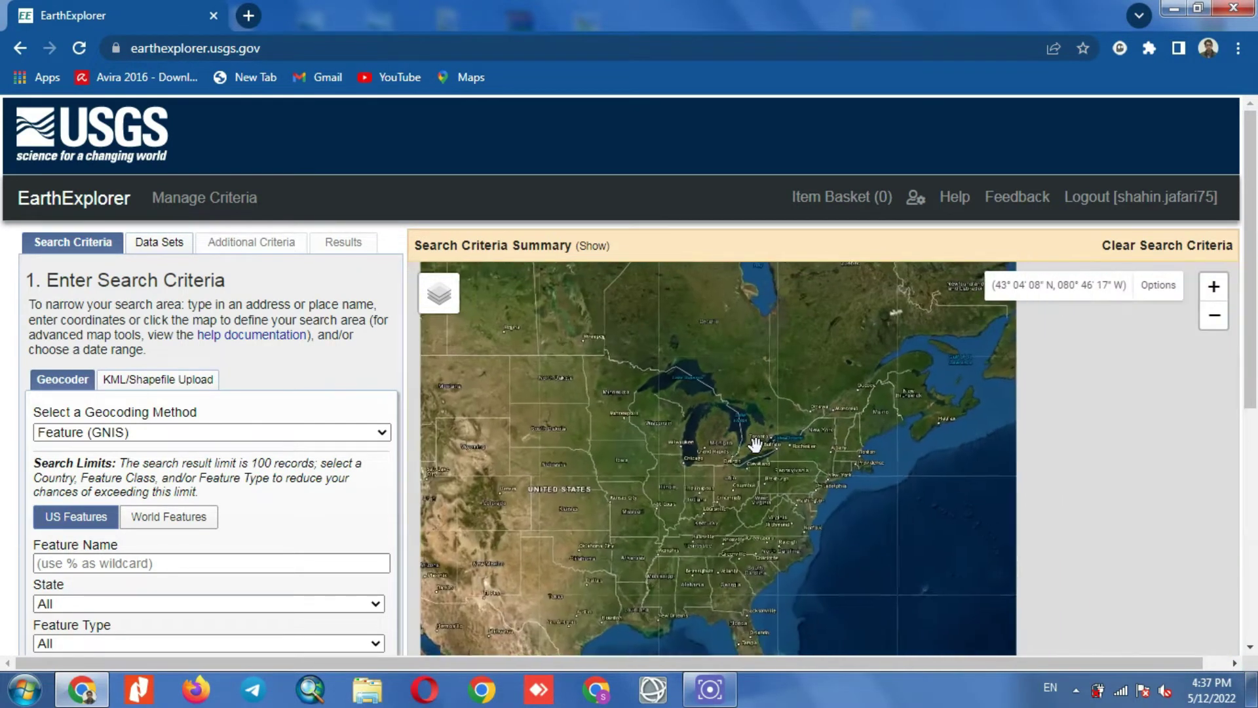
pyautogui.scroll(-1, 913, 365)
pyautogui.moveTo(913, 365); pyautogui.dragTo(612, 441)
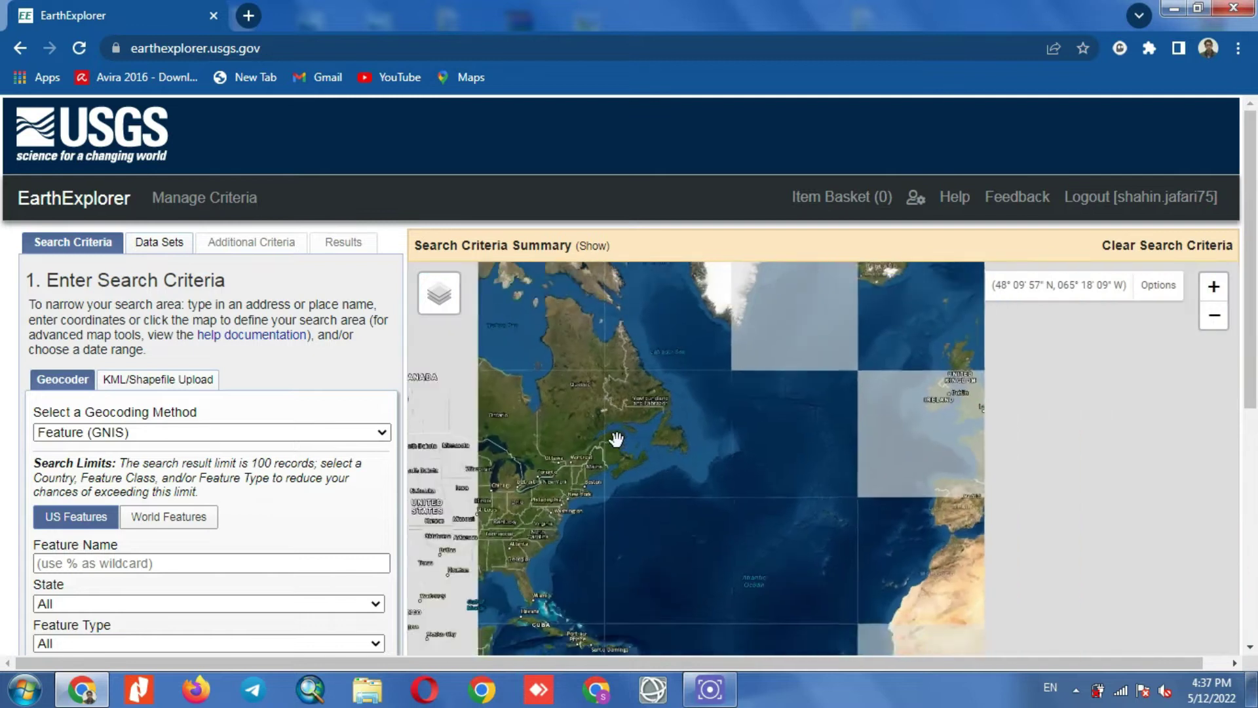
pyautogui.moveTo(1212, 524); pyautogui.dragTo(719, 459)
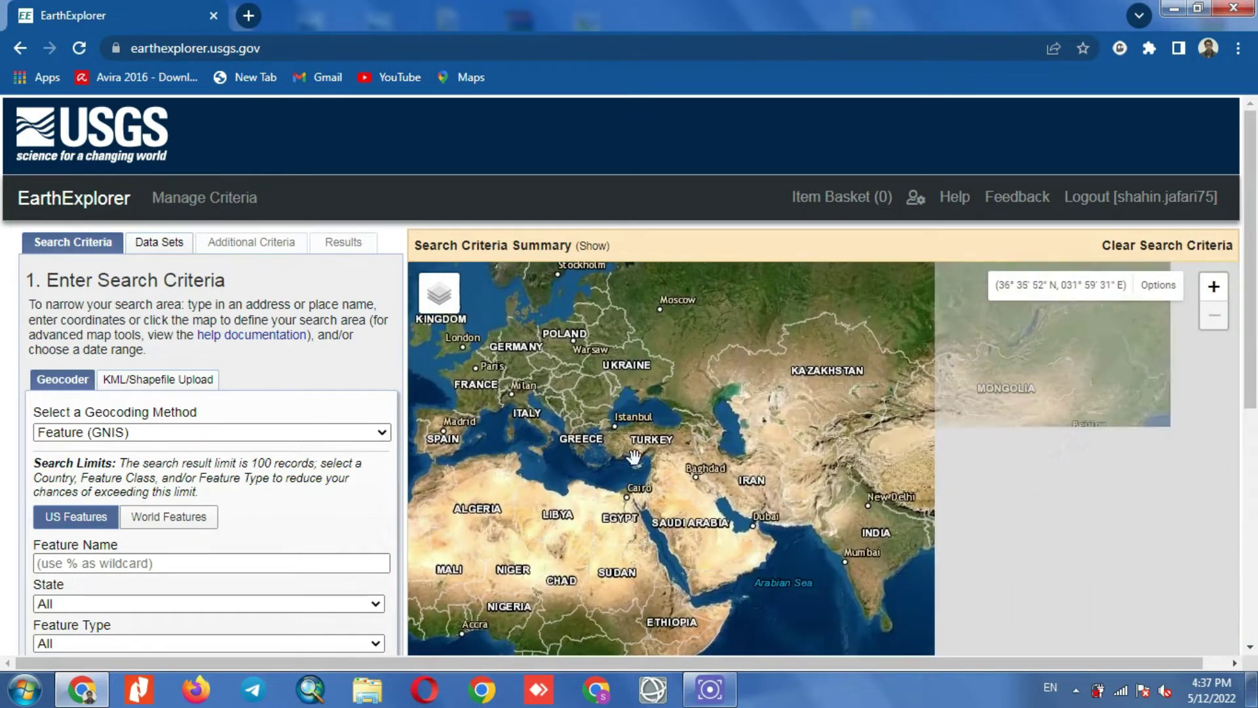
pyautogui.scroll(5, 718, 459)
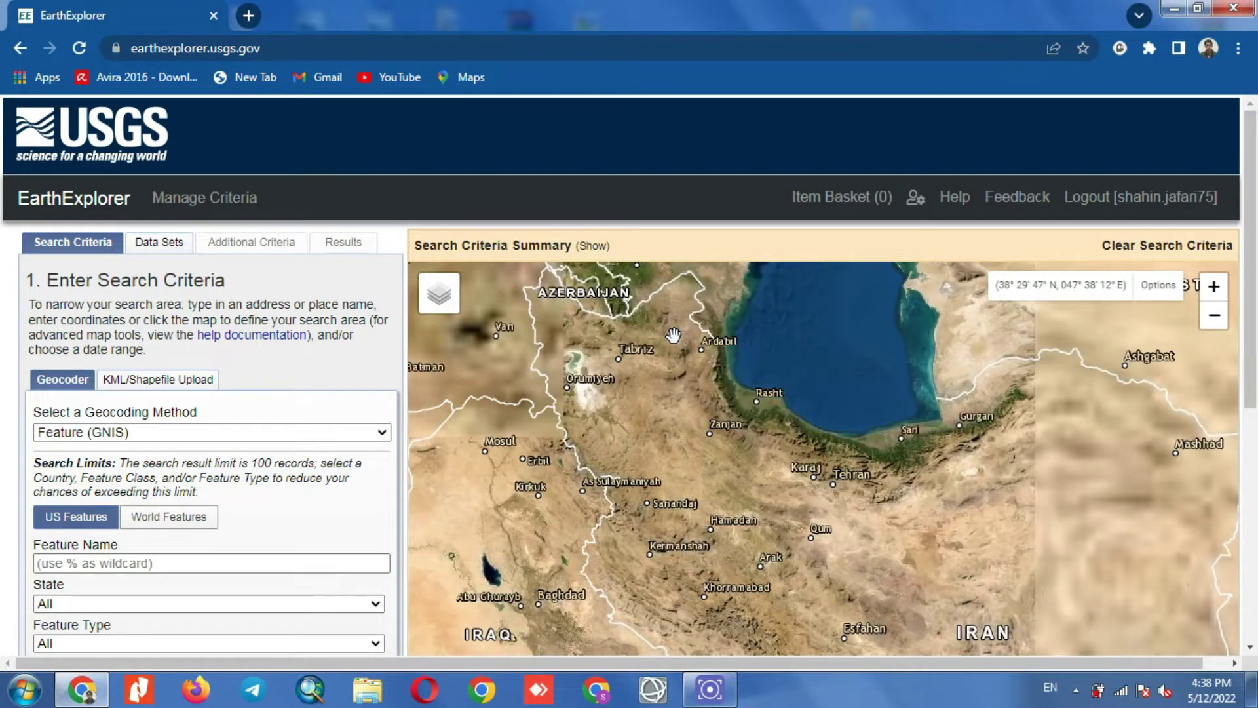
pyautogui.scroll(3, 700, 335)
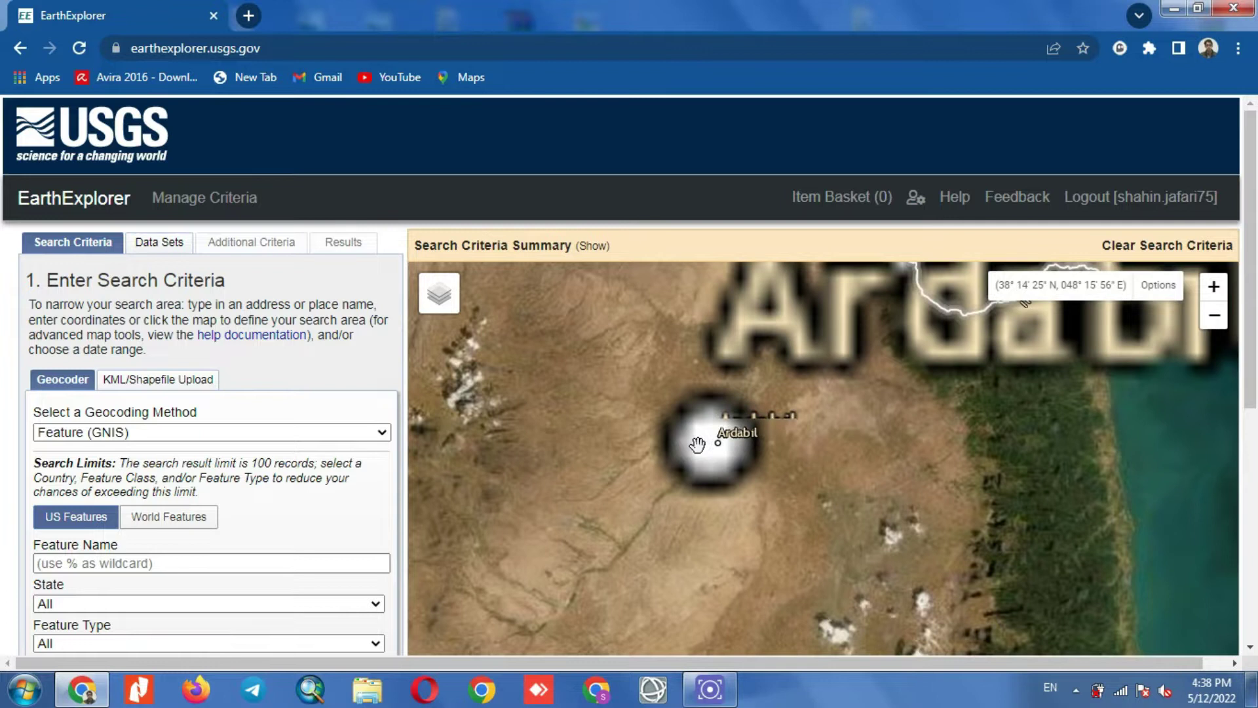
# Pan south and zoom the map in to a close-up of Arak, Iran
pyautogui.scroll(-3, 696, 445)
pyautogui.scroll(-2, 712, 542)
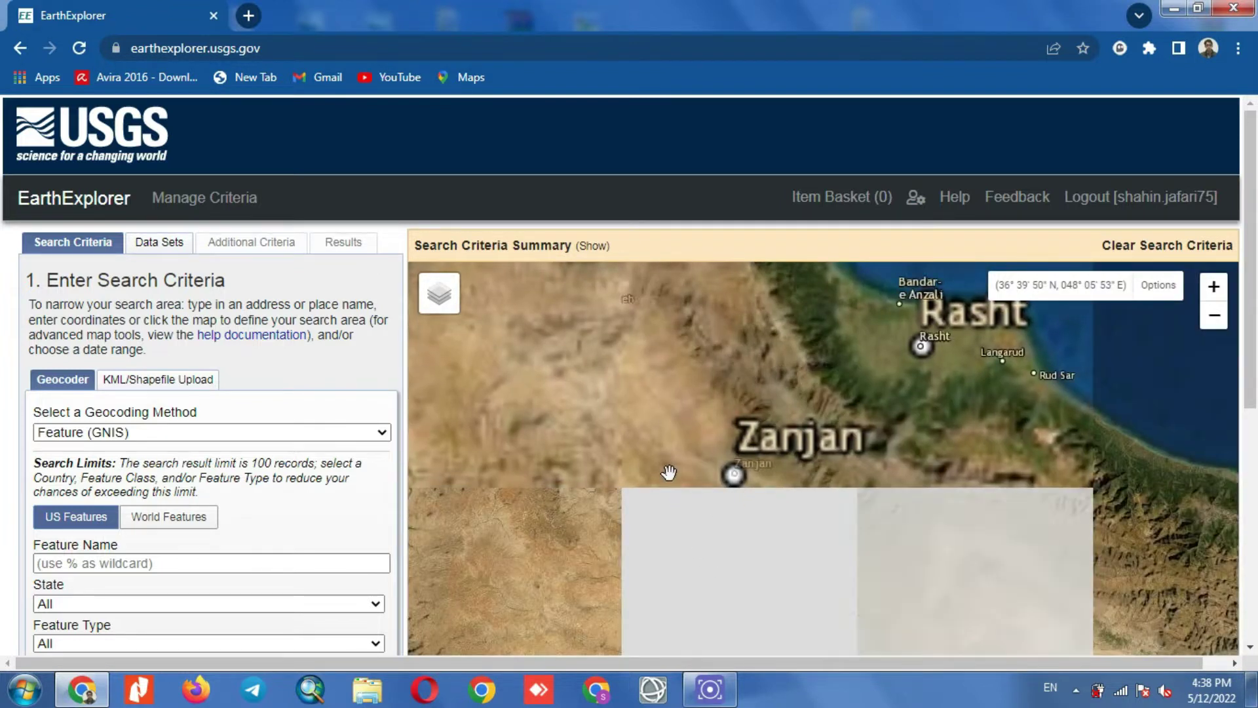
pyautogui.moveTo(679, 570); pyautogui.dragTo(673, 373)
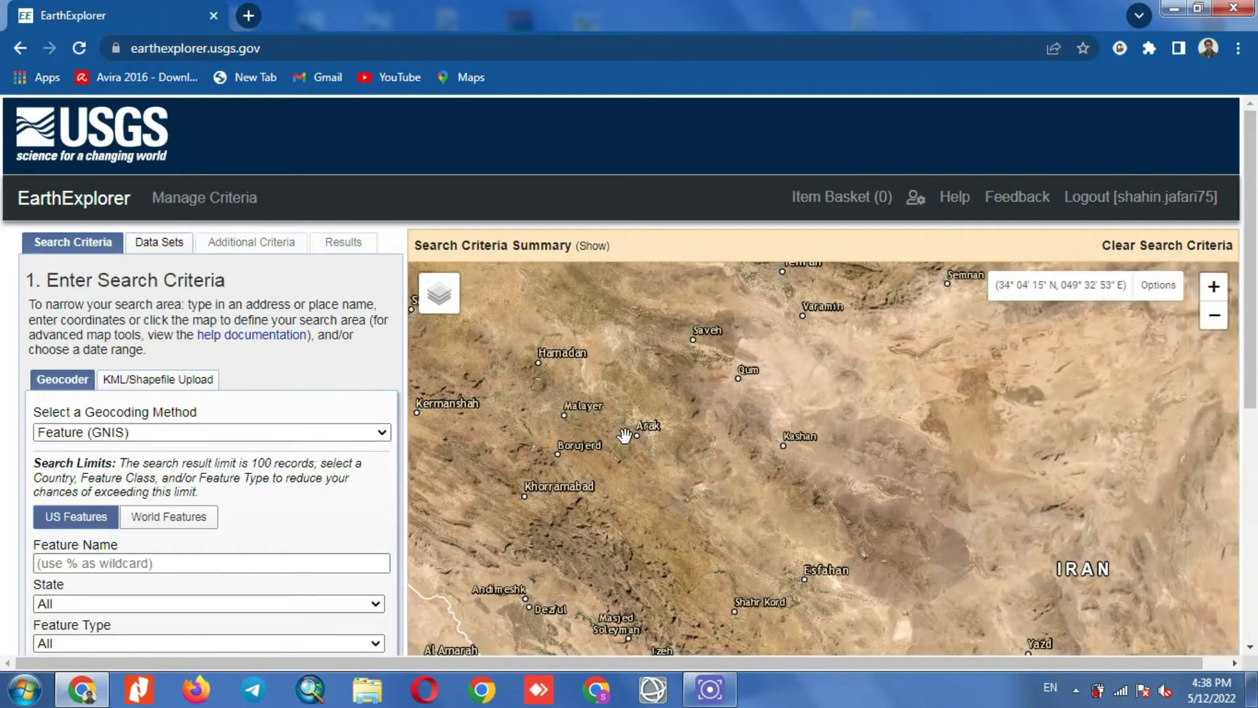
pyautogui.scroll(5, 638, 450)
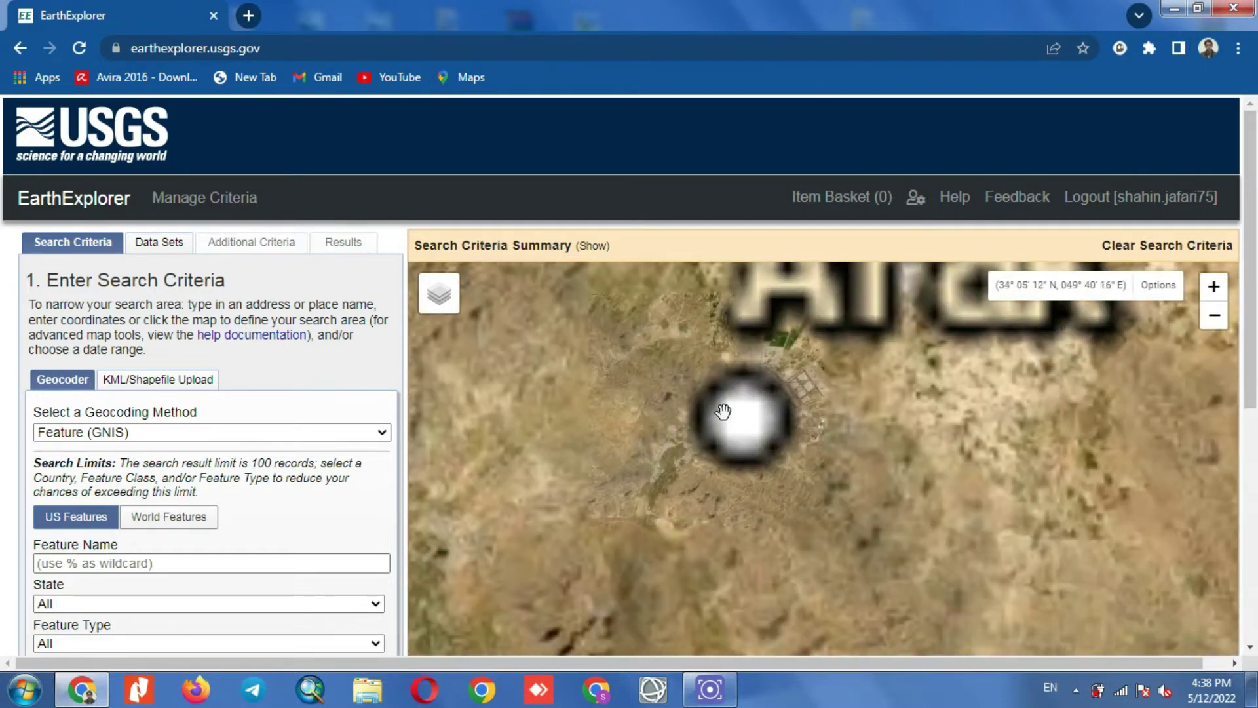
pyautogui.scroll(2, 721, 412)
pyautogui.scroll(-1, 716, 458)
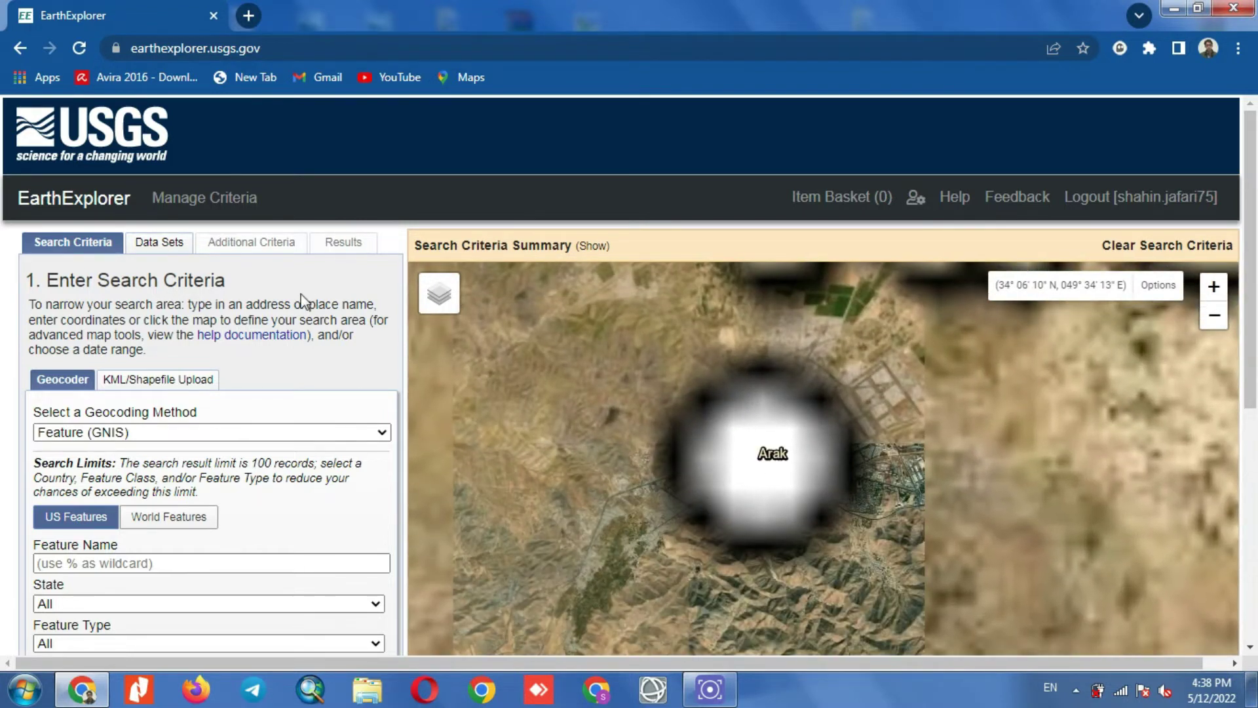
pyautogui.scroll(-1, 306, 302)
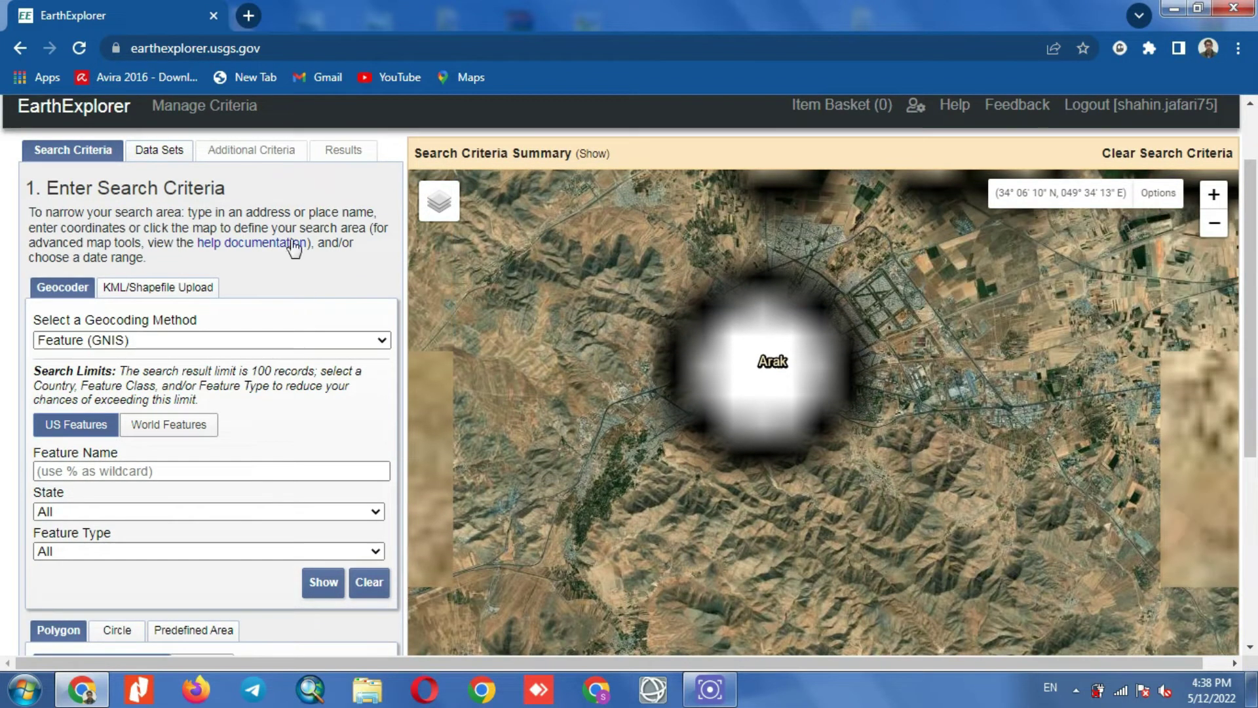
# Set the geocoding method to Path/Row after briefly trying Address/Place, selecting the Row field
pyautogui.click(122, 340)
pyautogui.click(120, 373)
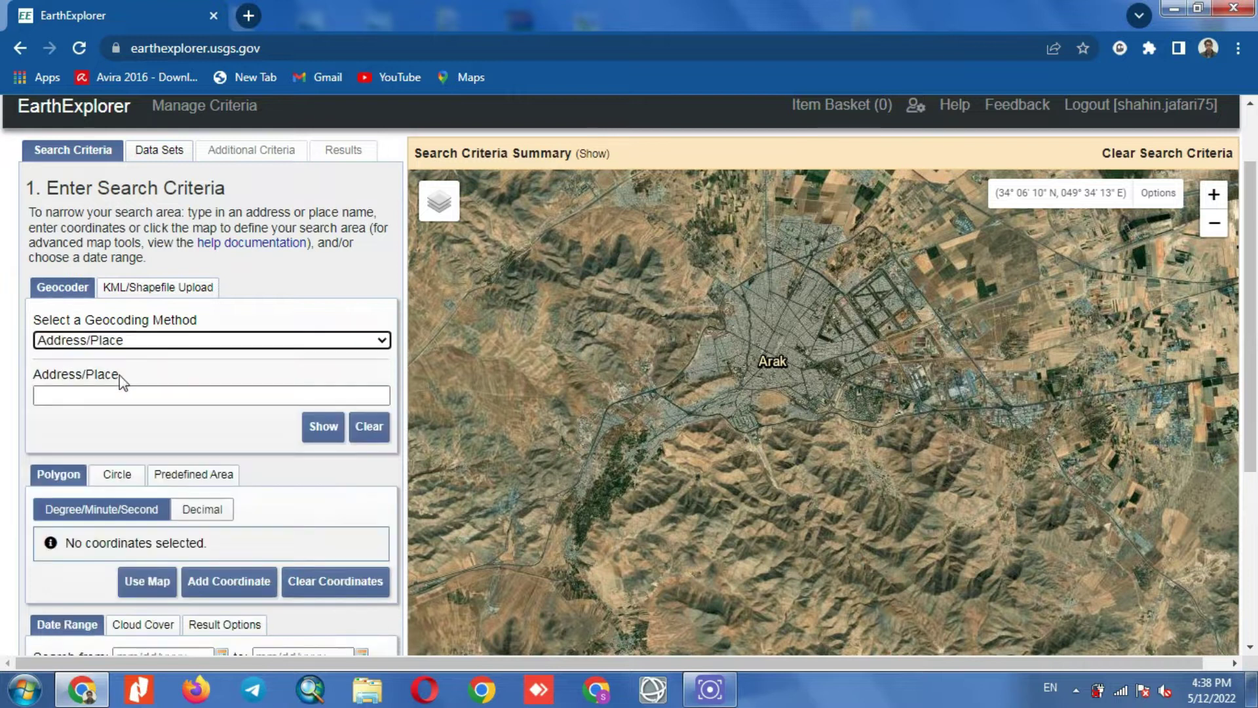
pyautogui.click(115, 395)
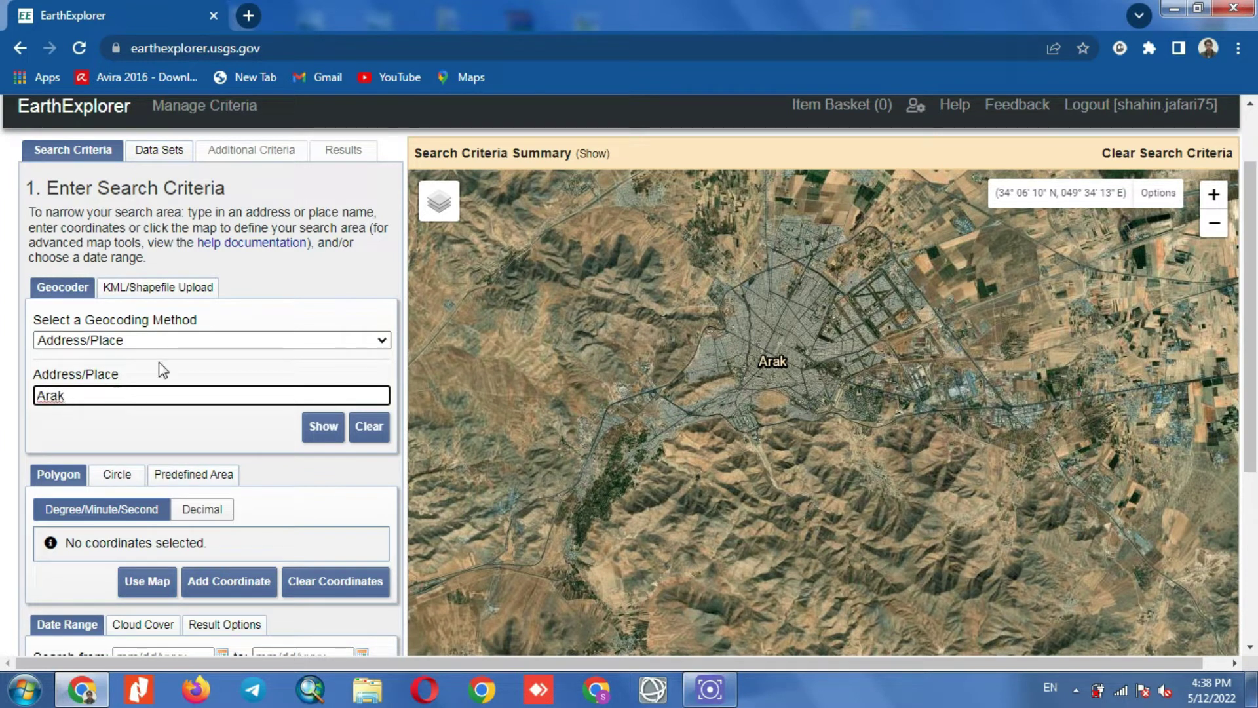
pyautogui.click(133, 341)
pyautogui.click(113, 389)
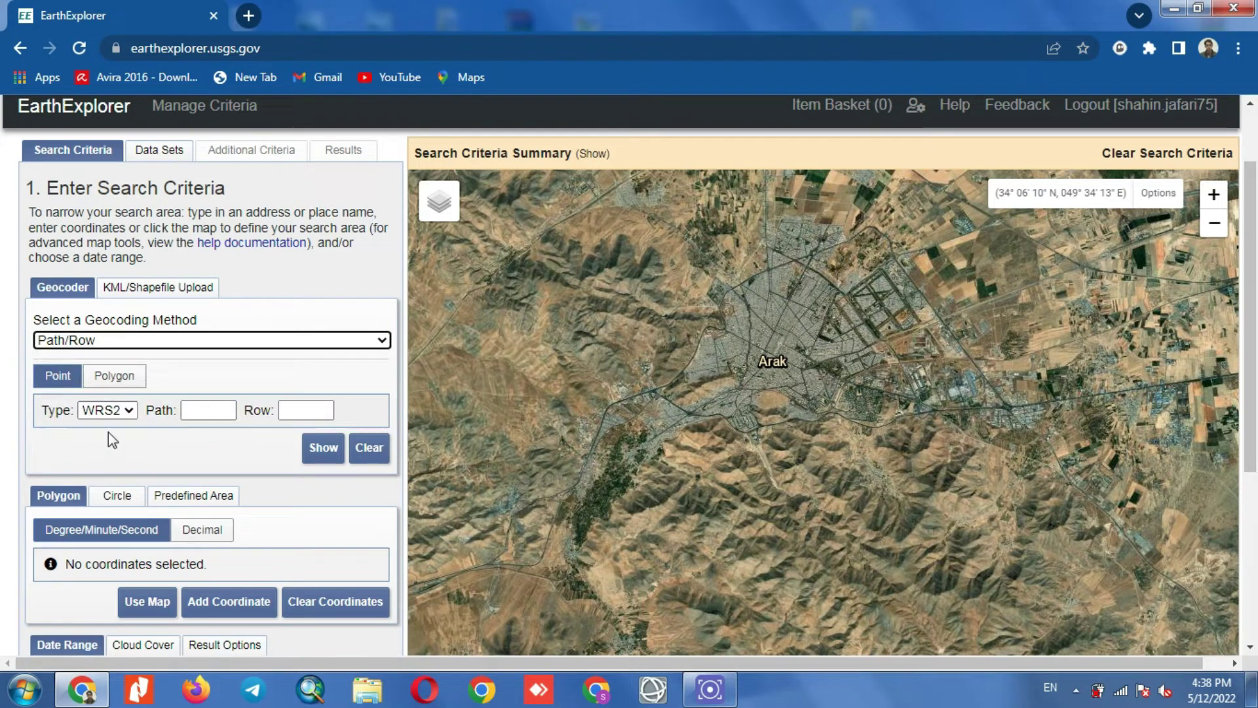
pyautogui.click(303, 411)
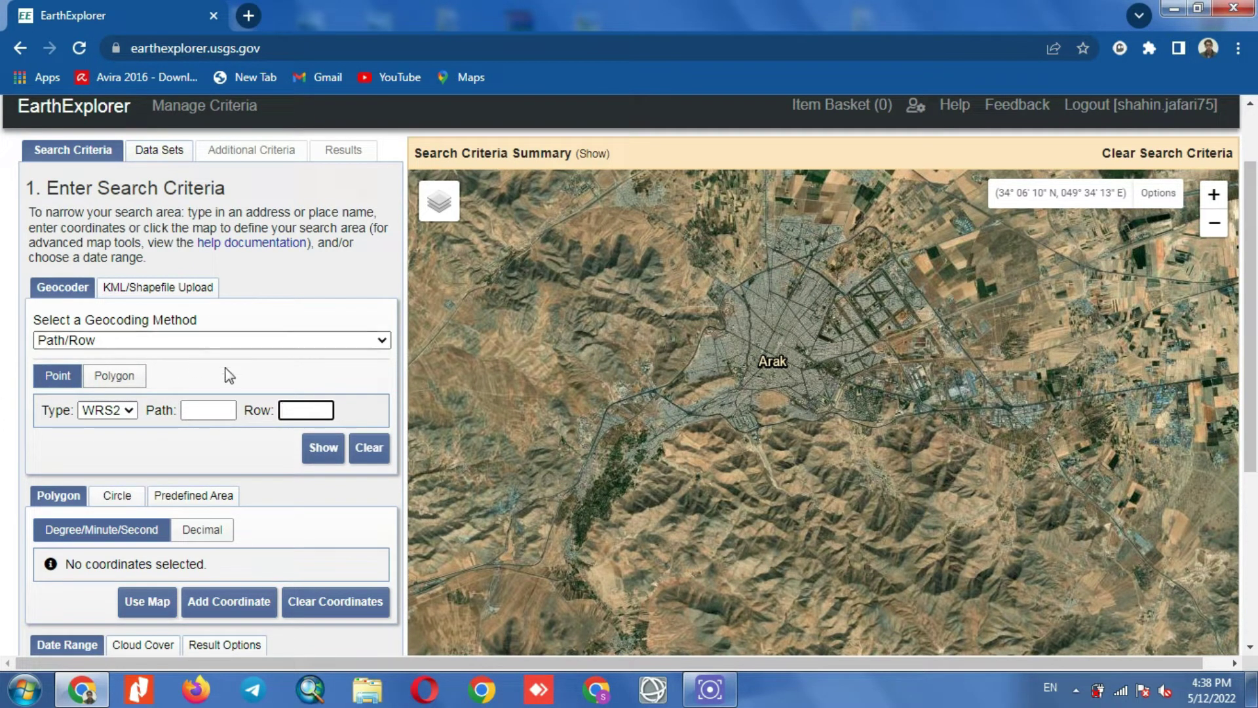
# Draw a four-point polygon around Arak: west, north, southeast and south corners
pyautogui.moveTo(530, 388); pyautogui.dragTo(532, 409)
pyautogui.click(528, 361)
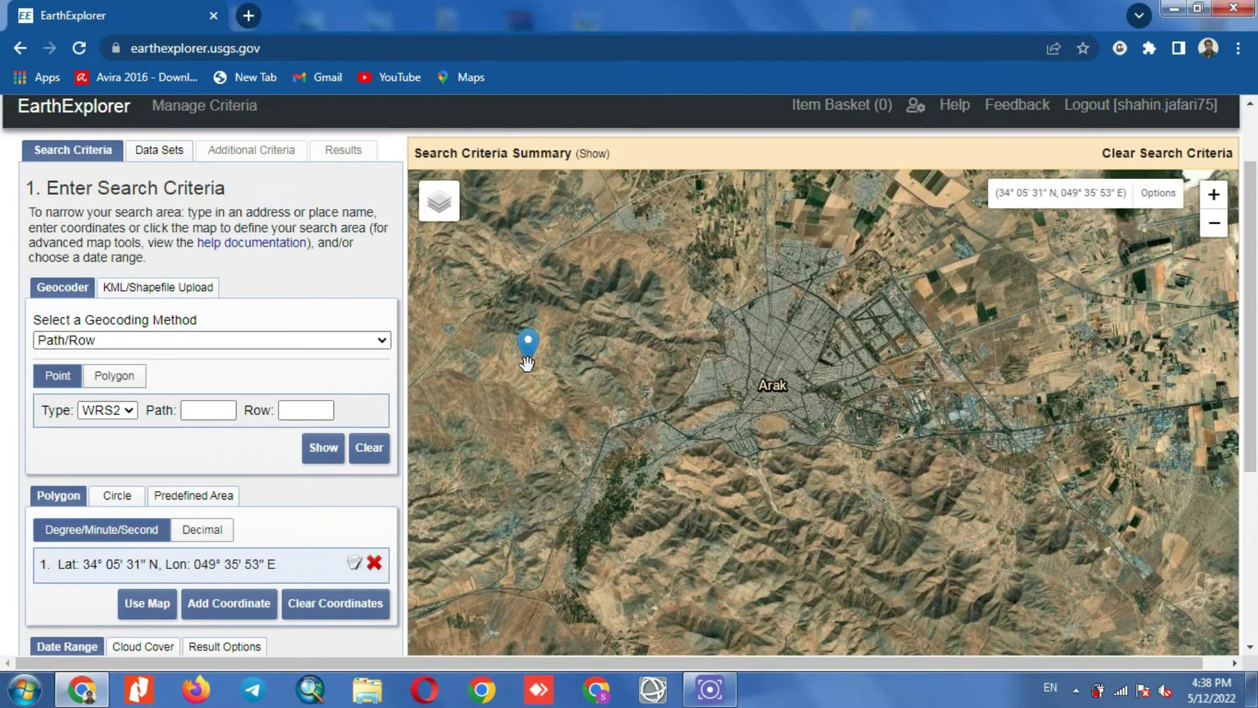
pyautogui.moveTo(714, 219); pyautogui.dragTo(681, 337)
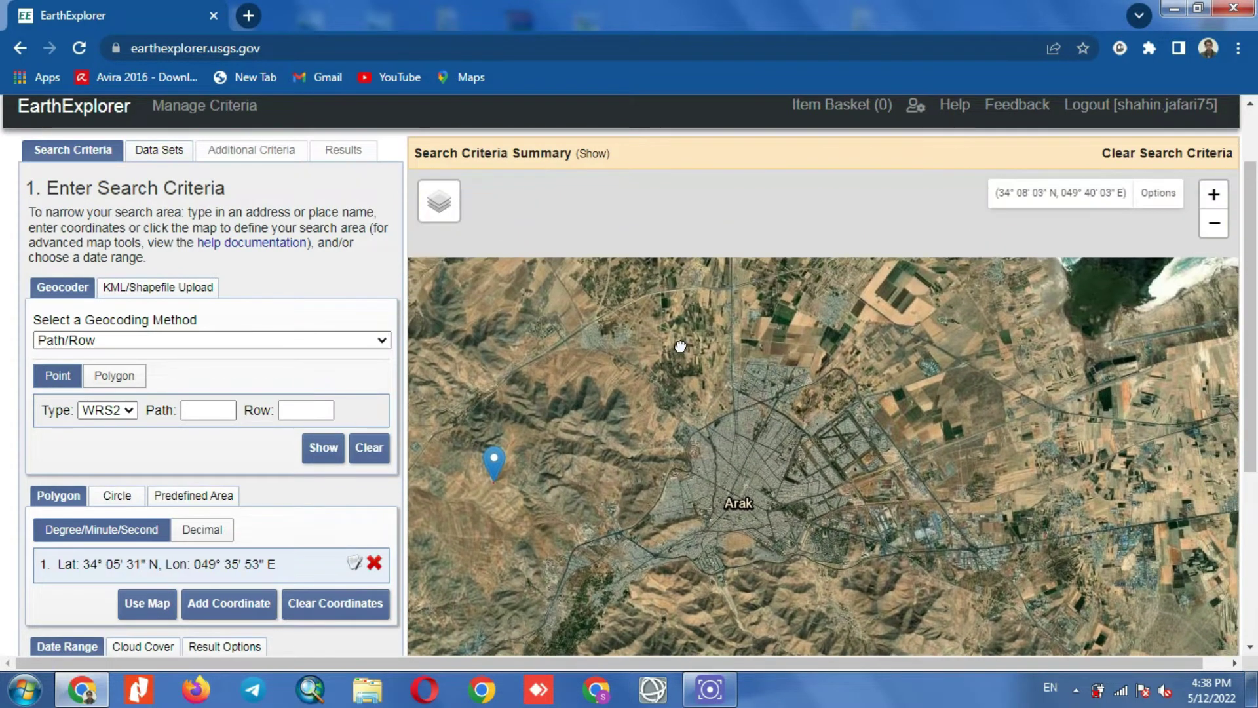
pyautogui.click(724, 244)
pyautogui.click(1112, 577)
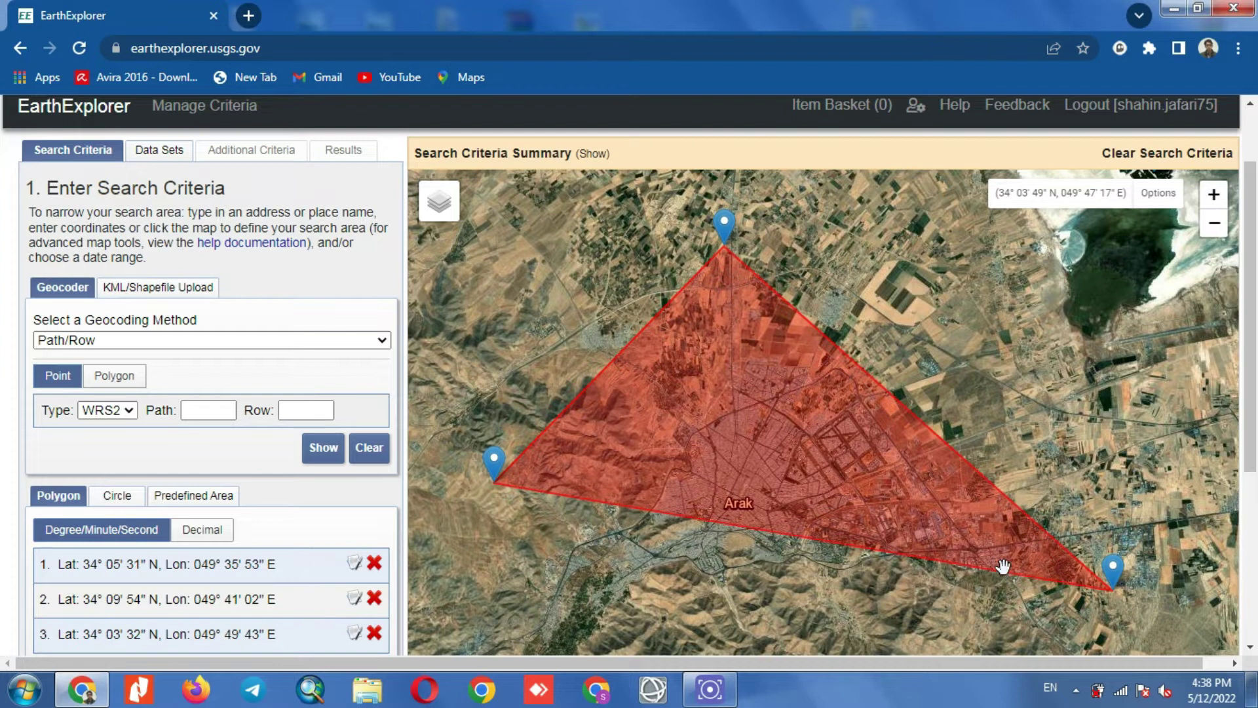
pyautogui.moveTo(937, 599); pyautogui.dragTo(960, 392)
pyautogui.click(699, 489)
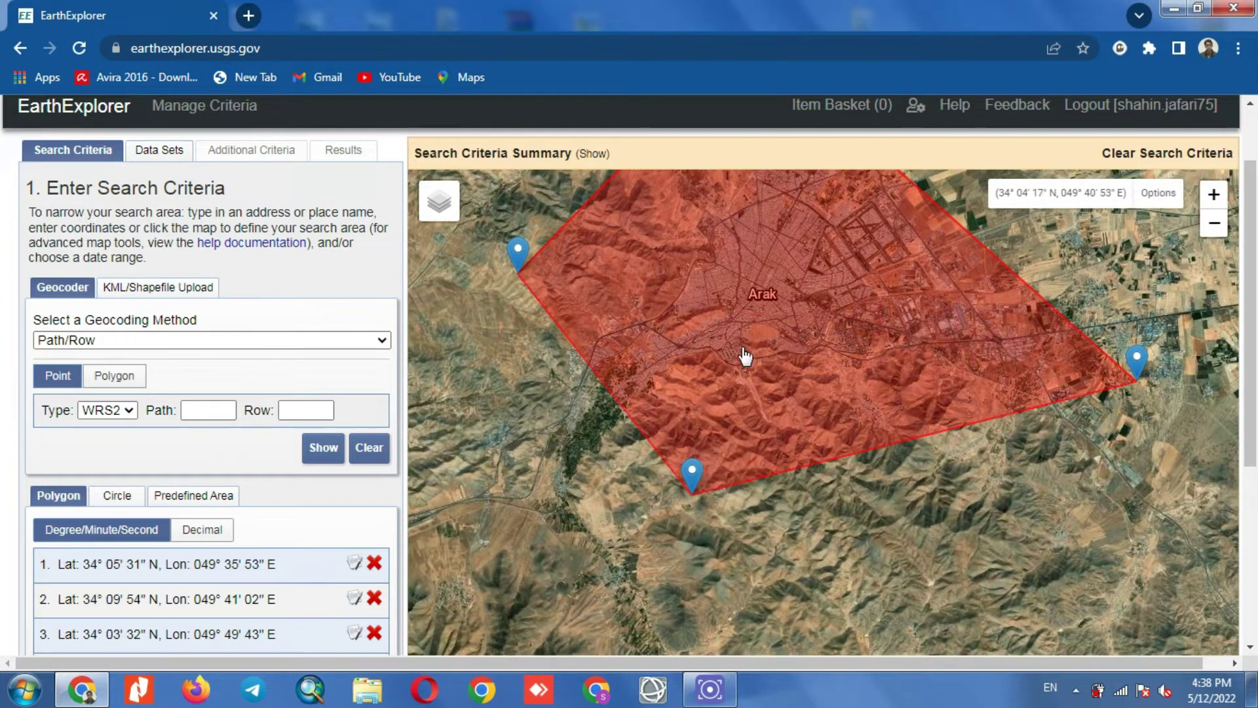
pyautogui.scroll(-1, 737, 440)
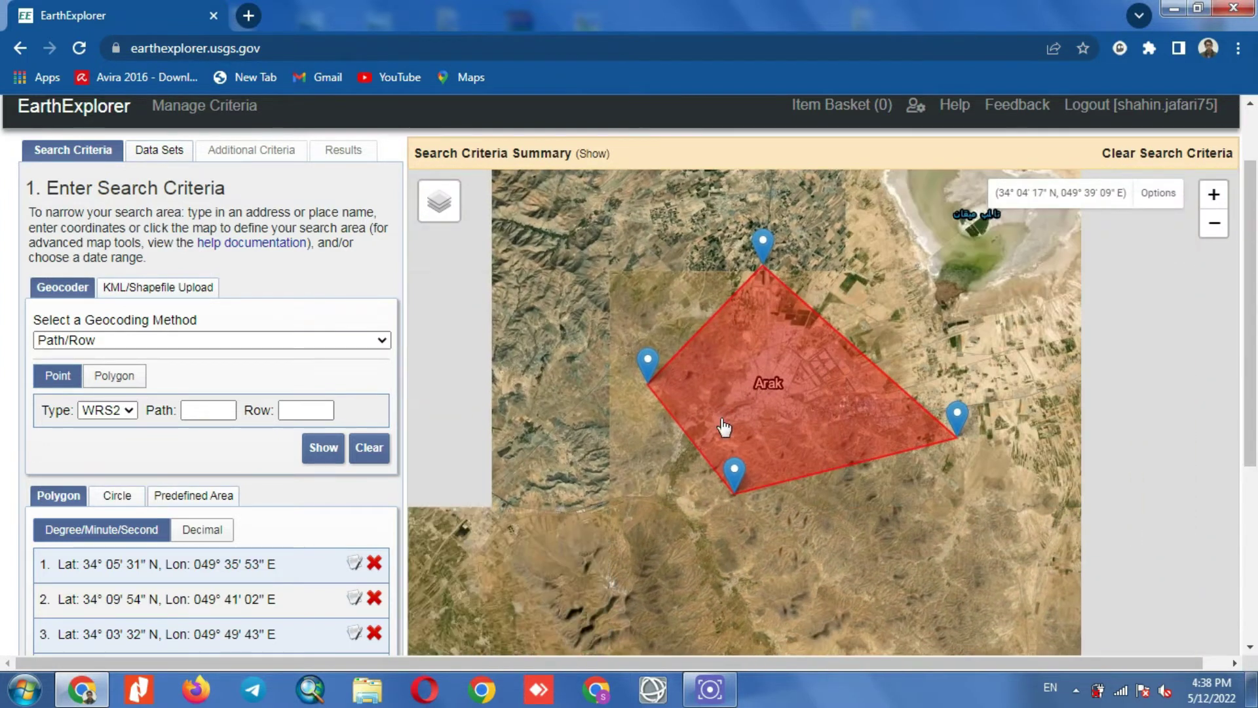
pyautogui.scroll(-3, 215, 426)
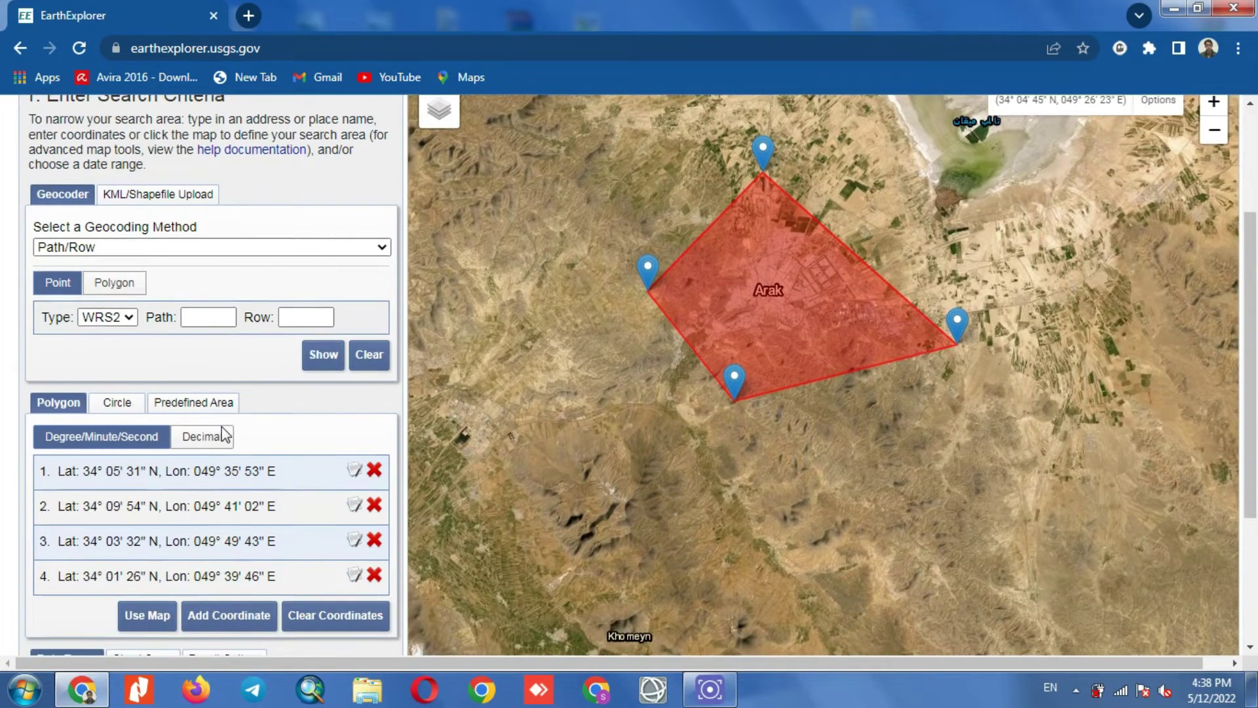
pyautogui.scroll(2, 173, 256)
# Look at the Shapefile option on the KML/Shapefile upload tab without uploading anything
pyautogui.click(169, 196)
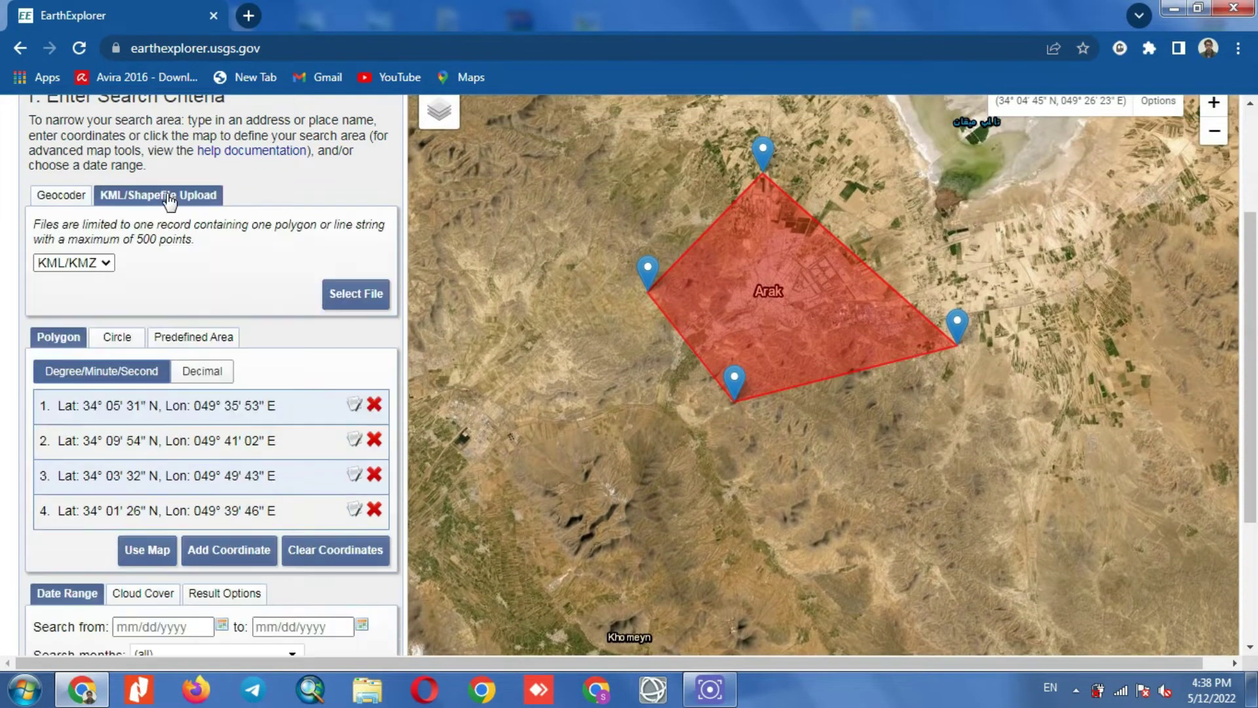
pyautogui.click(105, 265)
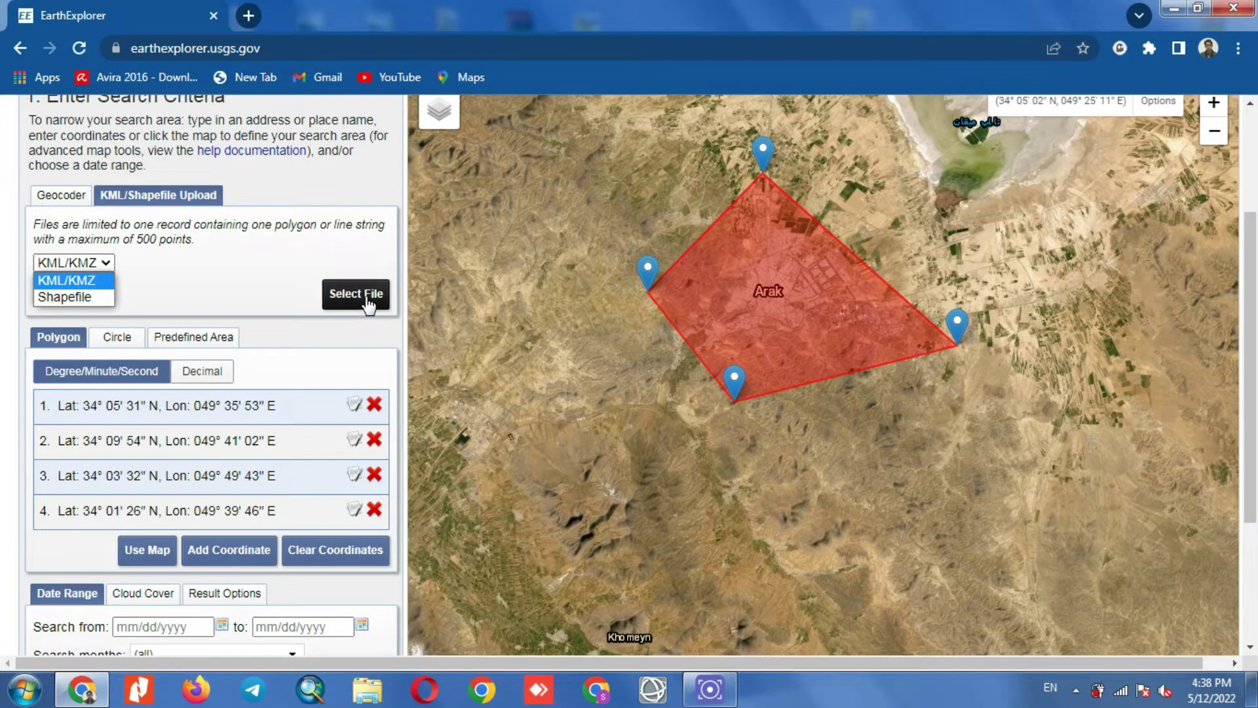
pyautogui.press('Down')
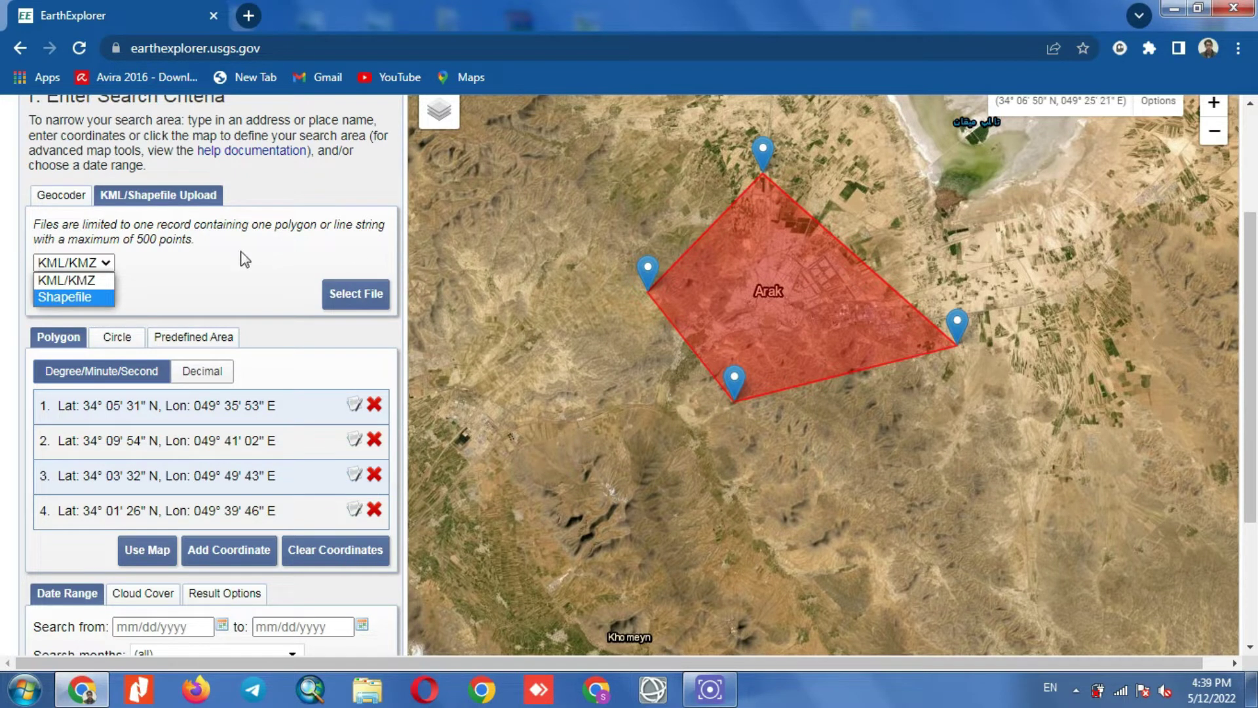
pyautogui.click(195, 264)
# Return to the Geocoder tab, try the Circle and Predefined Area options, then choose Polygon
pyautogui.click(74, 200)
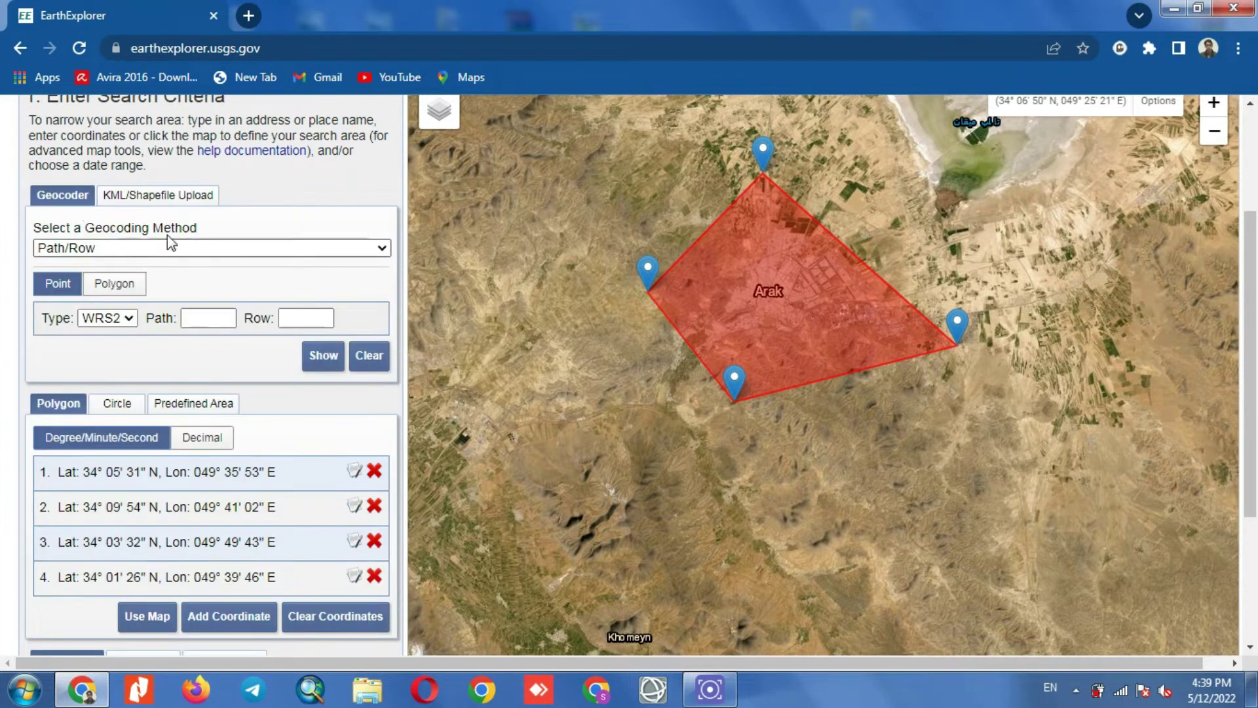
pyautogui.scroll(-1, 218, 255)
pyautogui.scroll(-1, 218, 255)
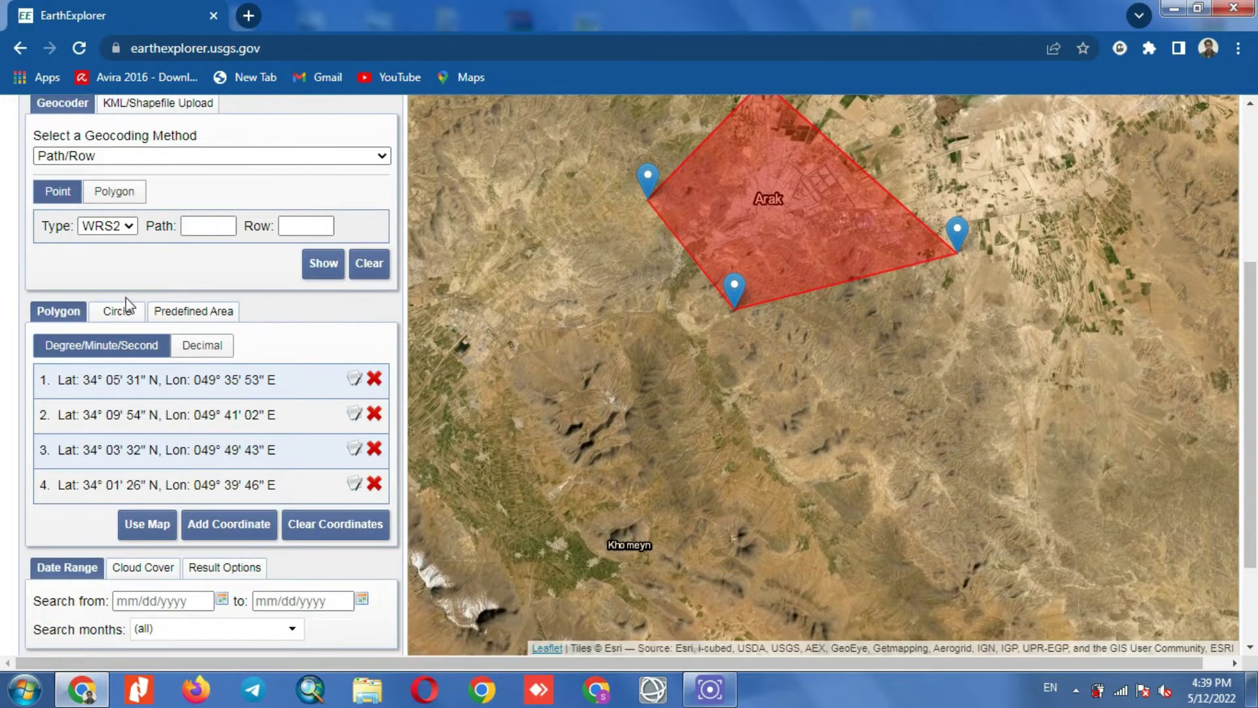
pyautogui.click(116, 312)
pyautogui.click(190, 313)
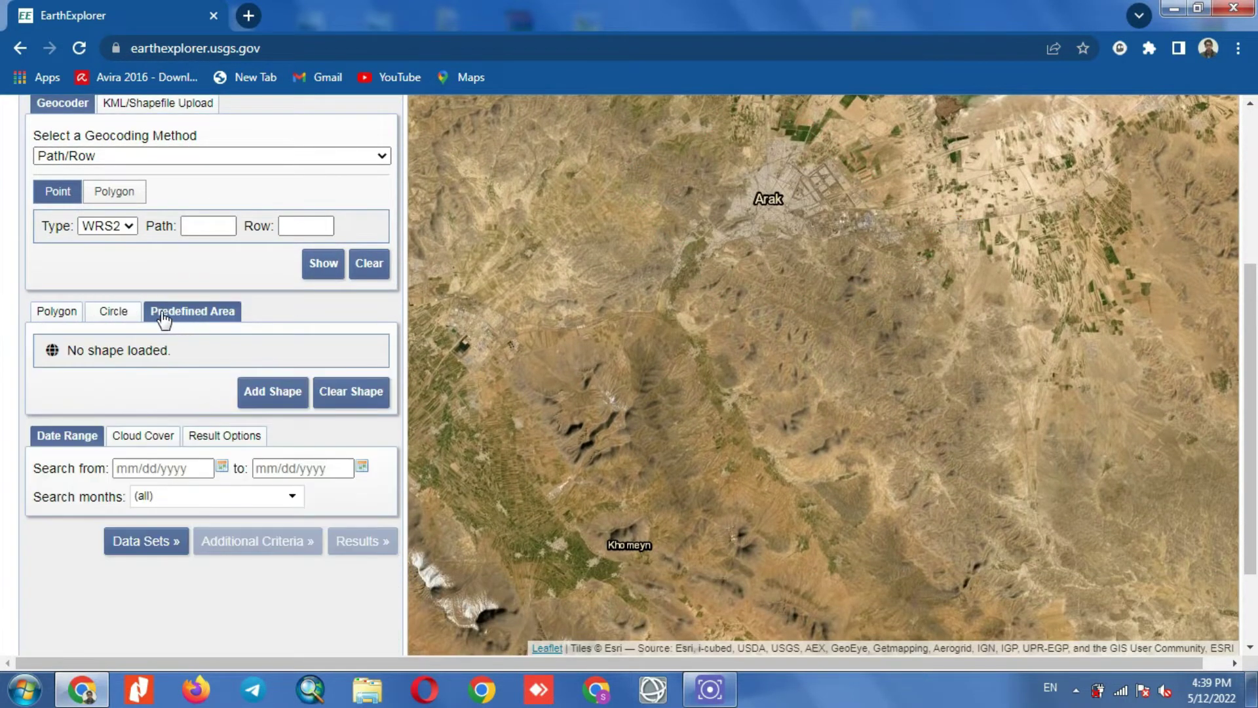
pyautogui.click(80, 317)
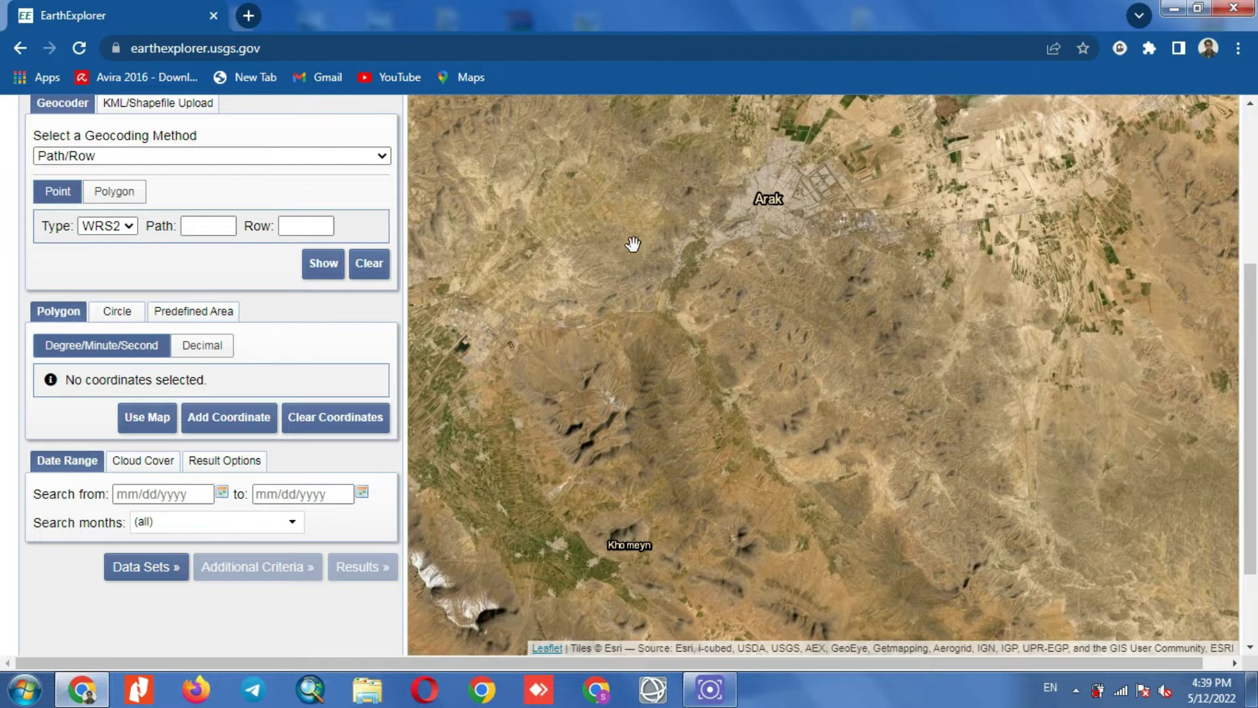
# Redraw the polygon with southwest, southeast, northeast and northwest corners around Arak
pyautogui.moveTo(632, 244); pyautogui.dragTo(634, 356)
pyautogui.click(669, 431)
pyautogui.click(942, 400)
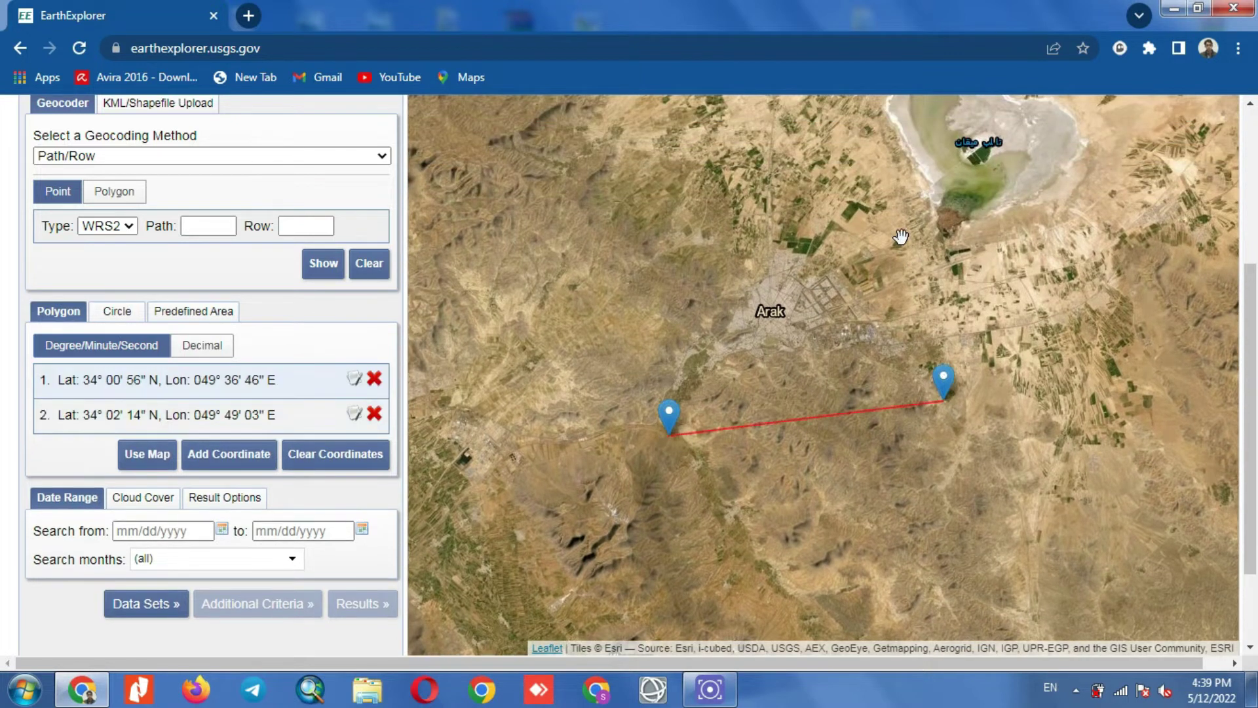
pyautogui.click(896, 191)
pyautogui.click(644, 203)
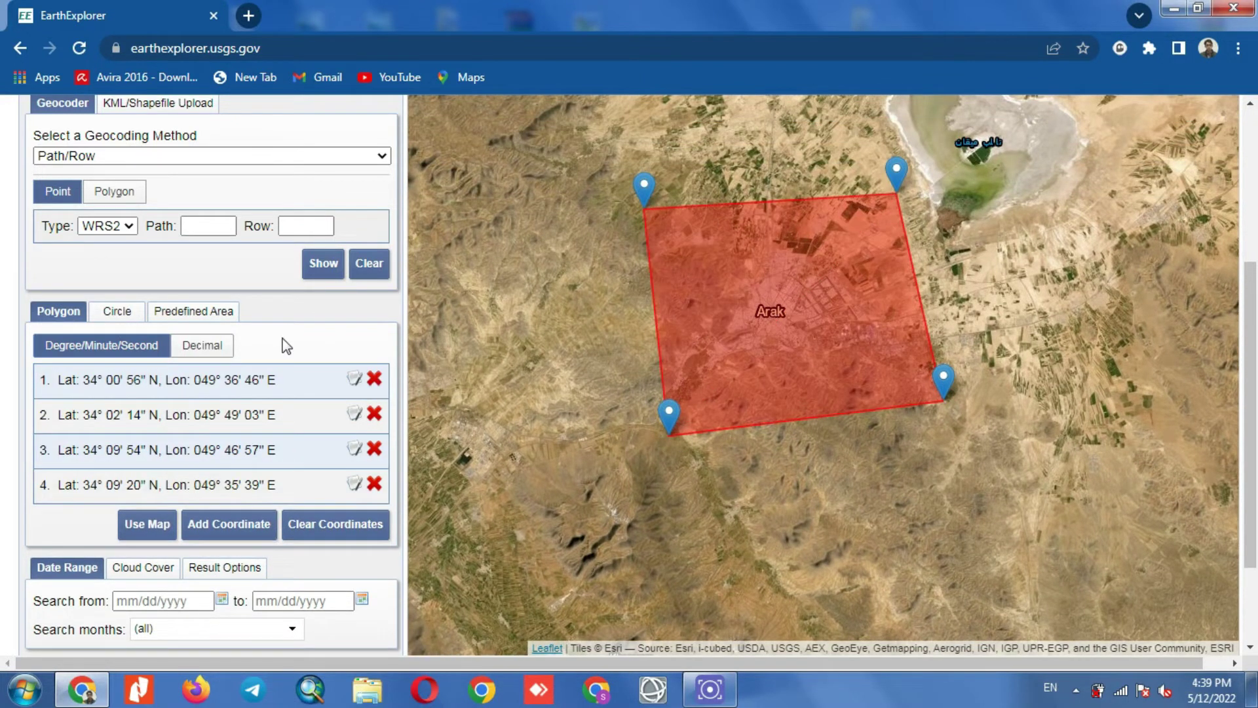
pyautogui.scroll(3, 282, 344)
pyautogui.scroll(-5, 220, 326)
pyautogui.scroll(1, 220, 326)
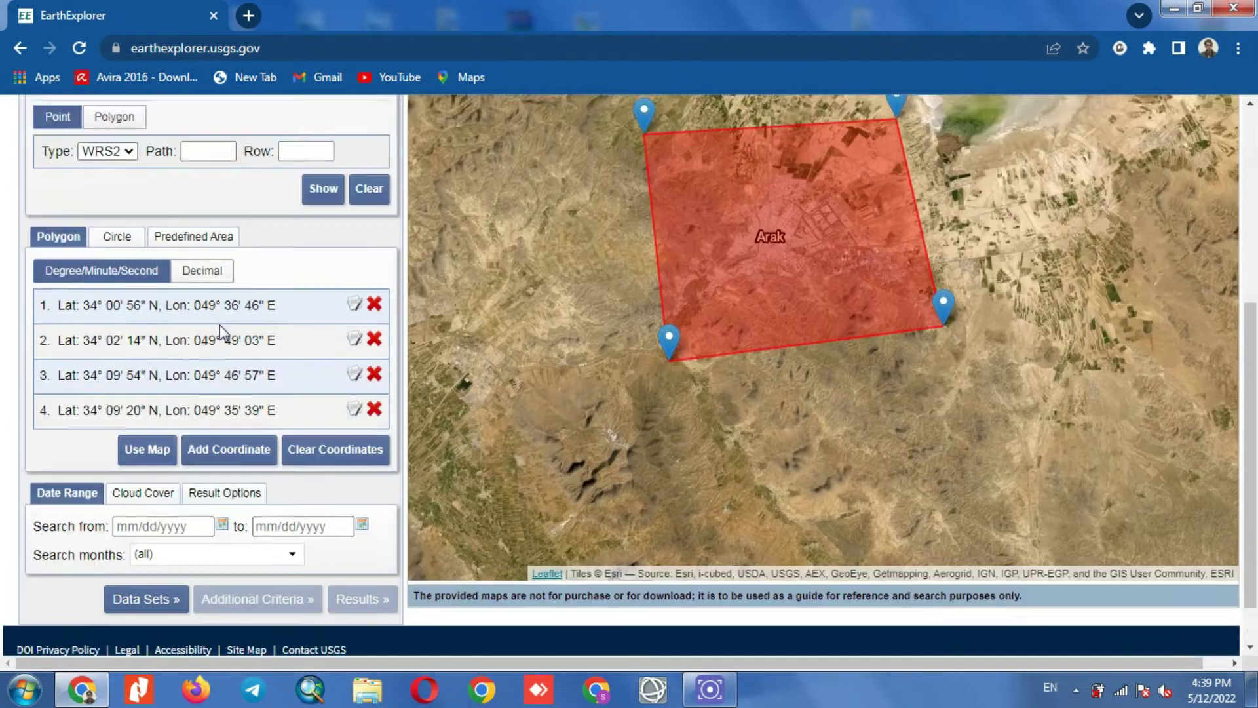
pyautogui.scroll(5, 219, 325)
# Check Landsat 8-9 OLI/TIRS C2 L2 under Landsat > Landsat Collection 2 Level-2 in Data Sets
pyautogui.click(172, 207)
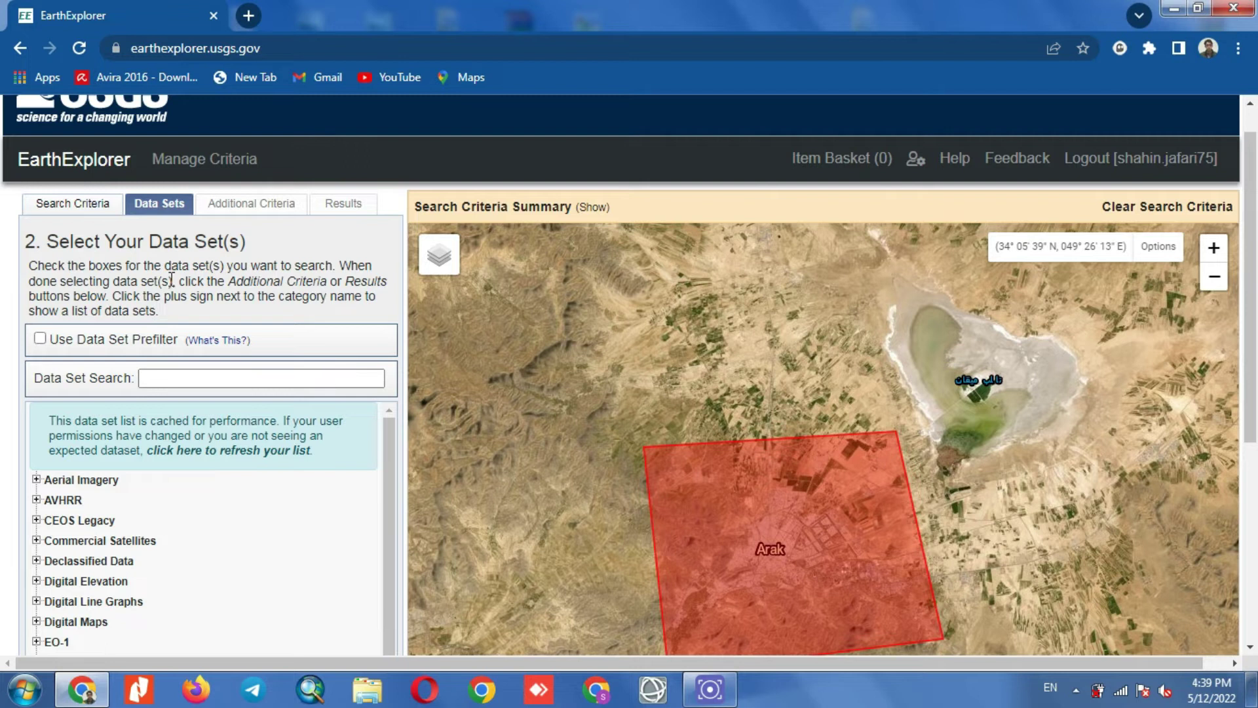
pyautogui.scroll(-5, 172, 276)
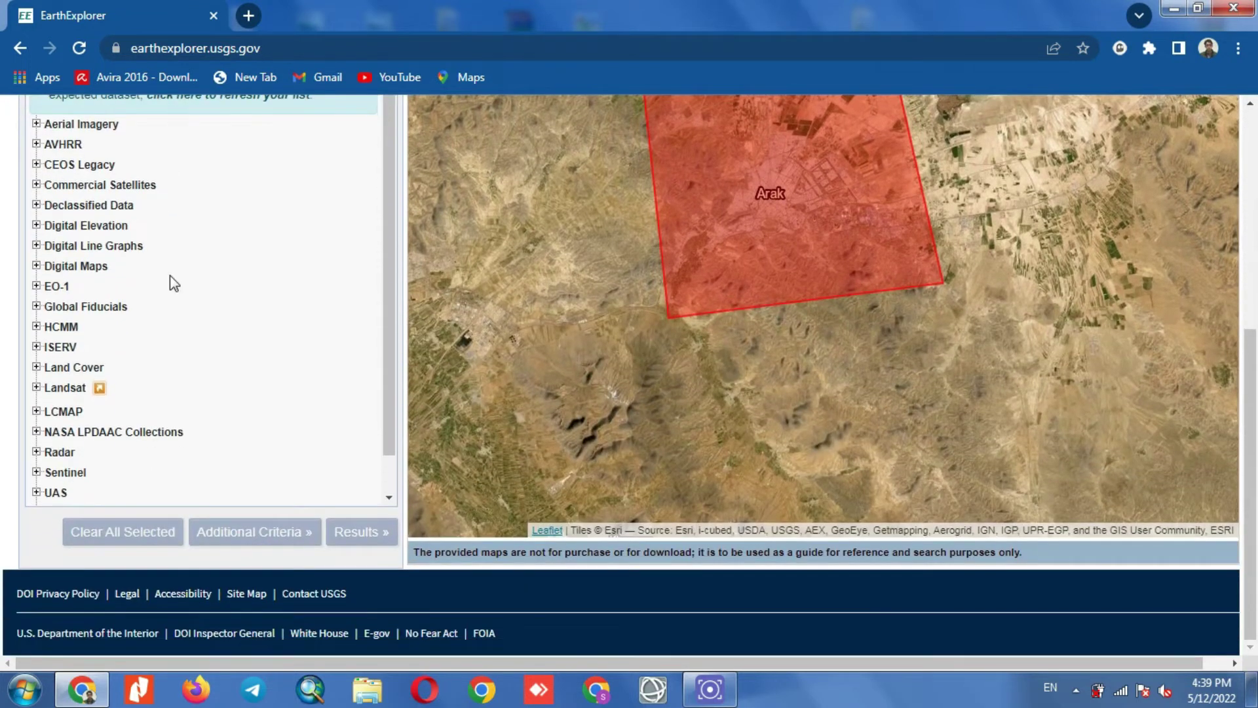
pyautogui.click(38, 386)
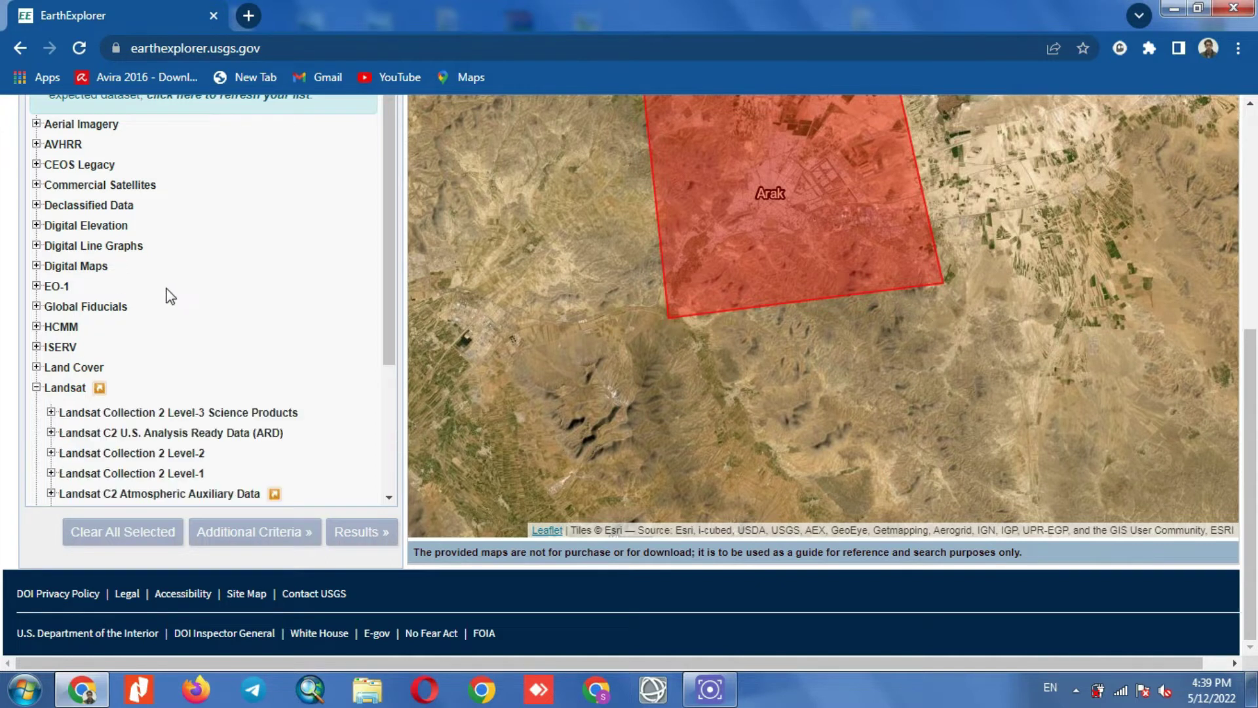
pyautogui.scroll(-3, 169, 293)
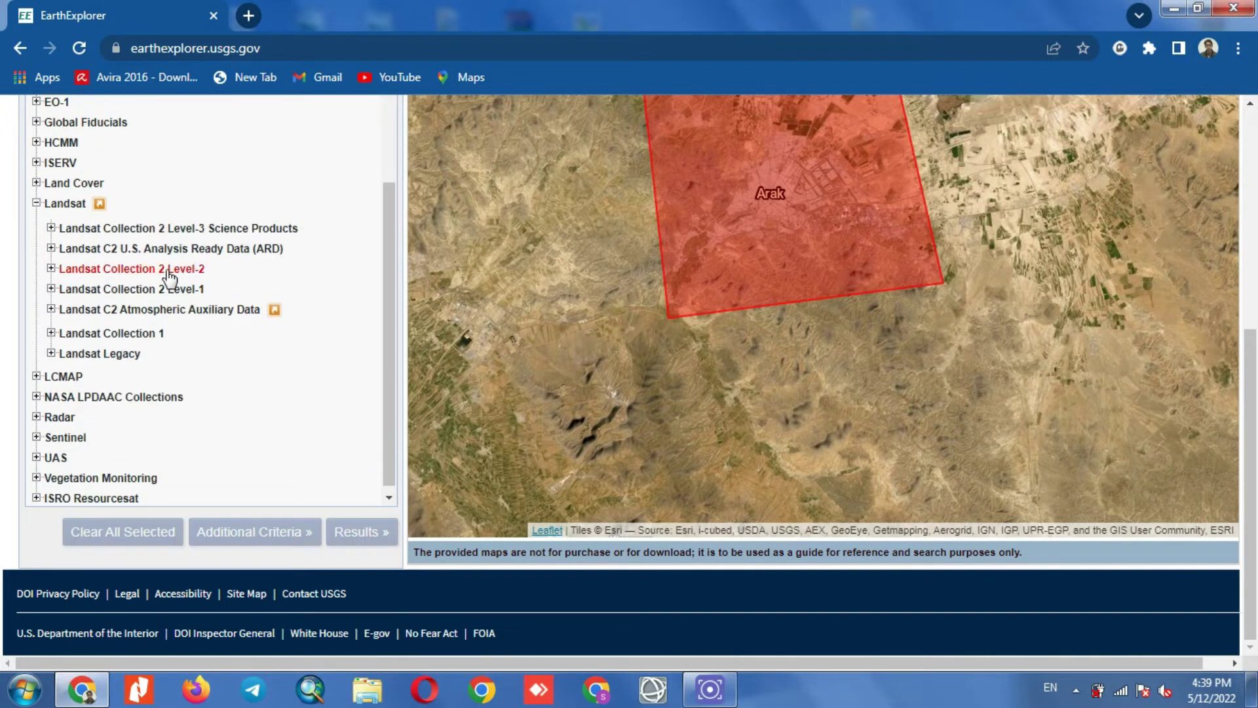
pyautogui.click(52, 269)
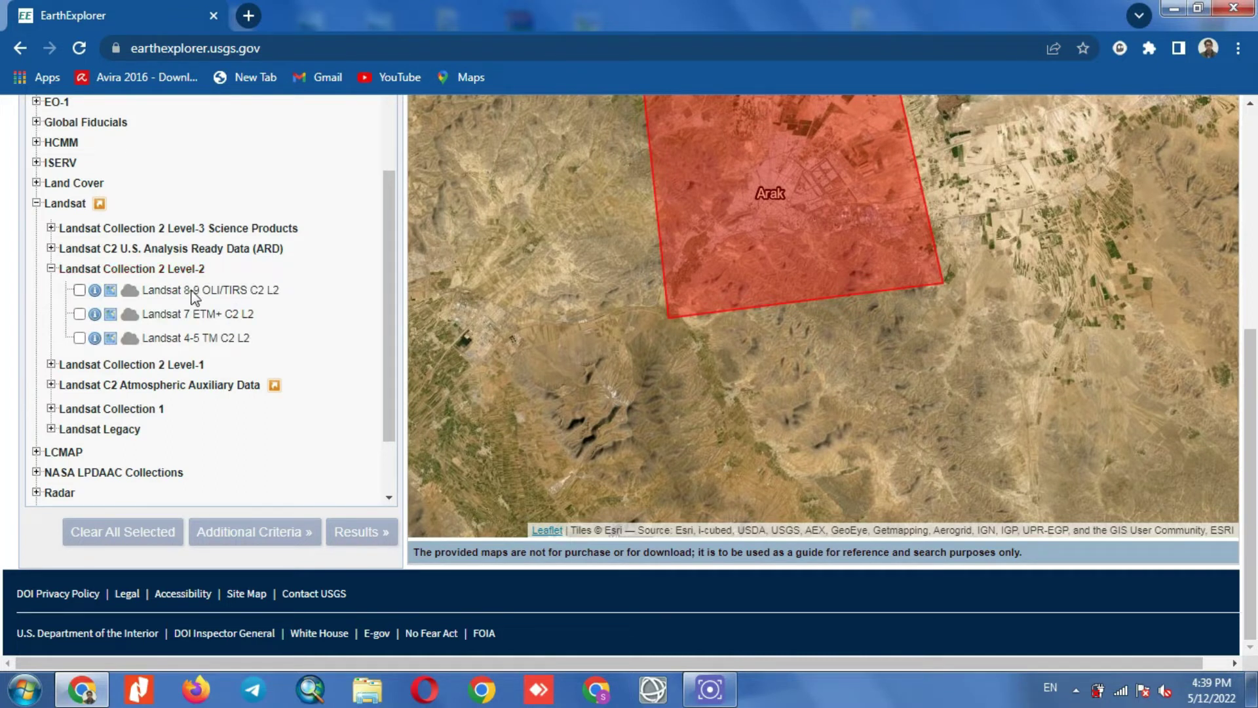
pyautogui.click(79, 290)
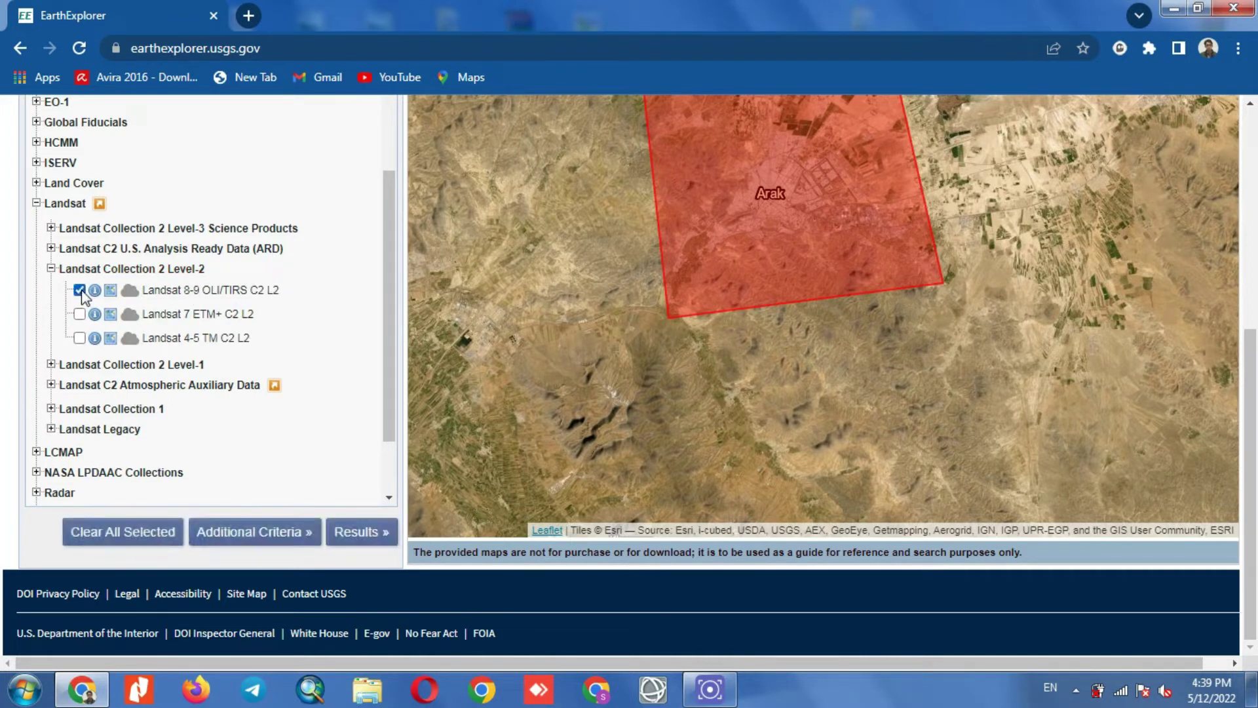
pyautogui.scroll(3, 256, 353)
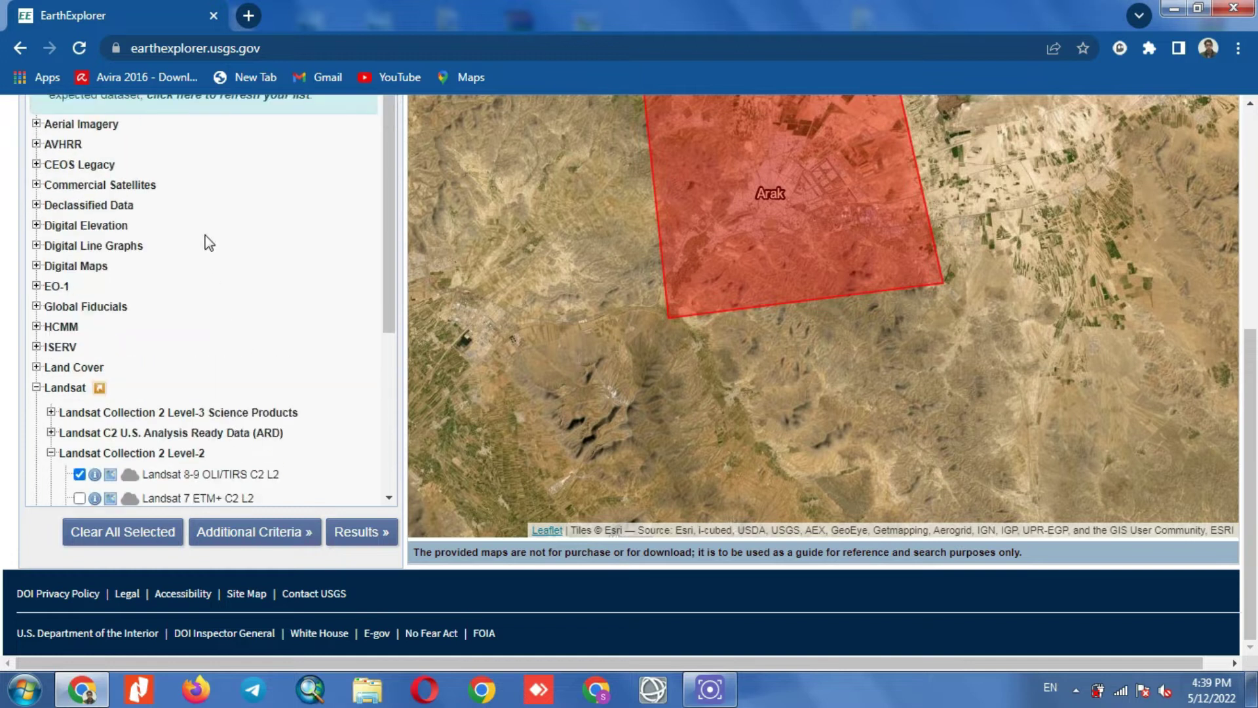
pyautogui.scroll(5, 207, 237)
# Set the search date range from 04/01/2022 to 05/12/2022 using the calendars
pyautogui.click(103, 128)
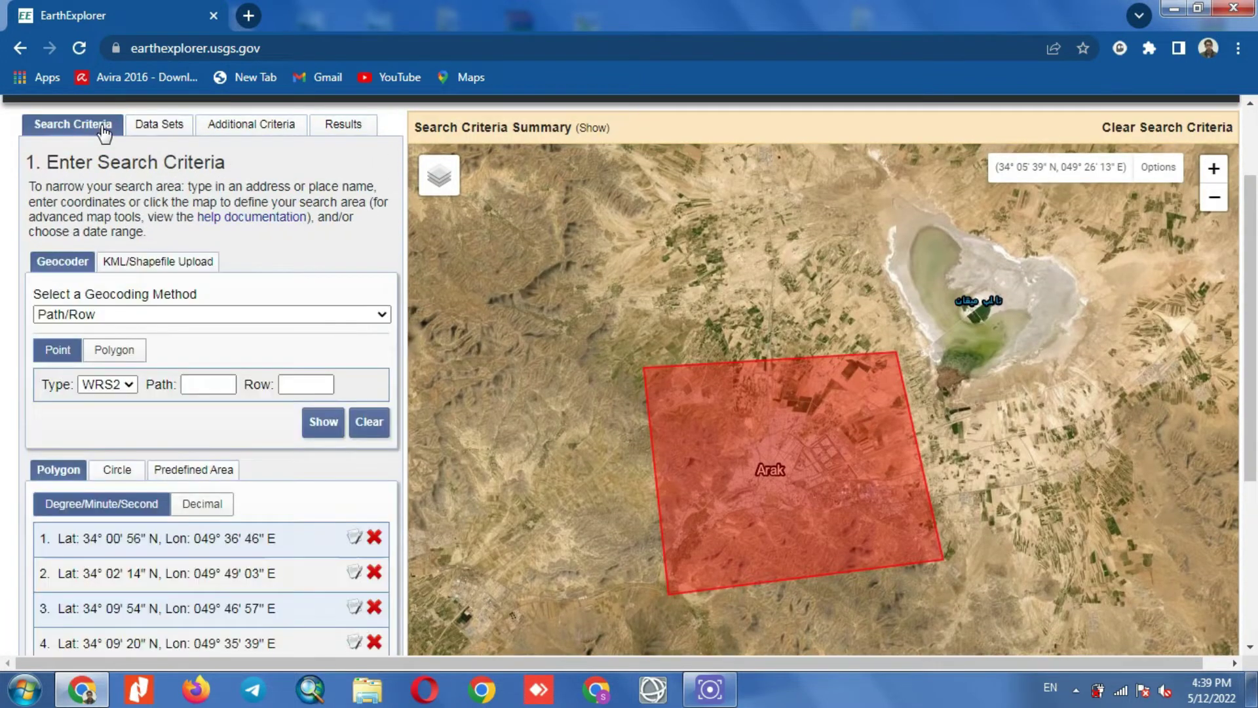
pyautogui.scroll(-5, 179, 277)
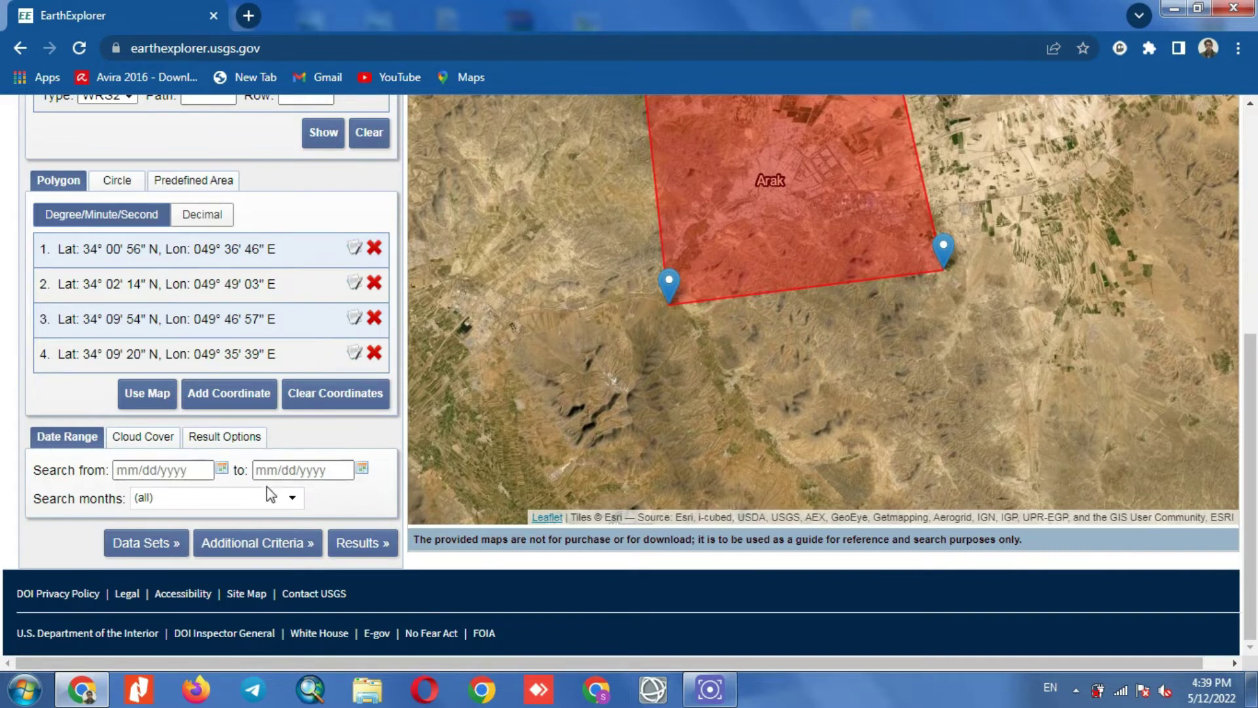
pyautogui.click(361, 468)
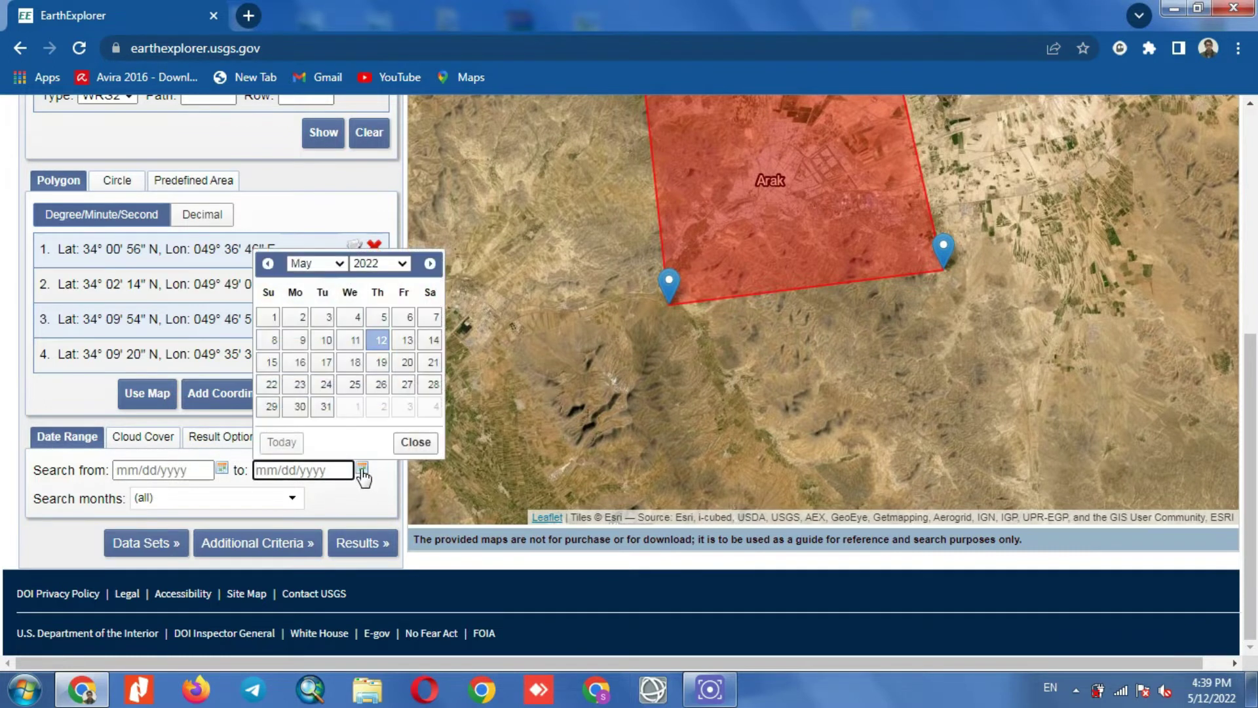
pyautogui.click(379, 342)
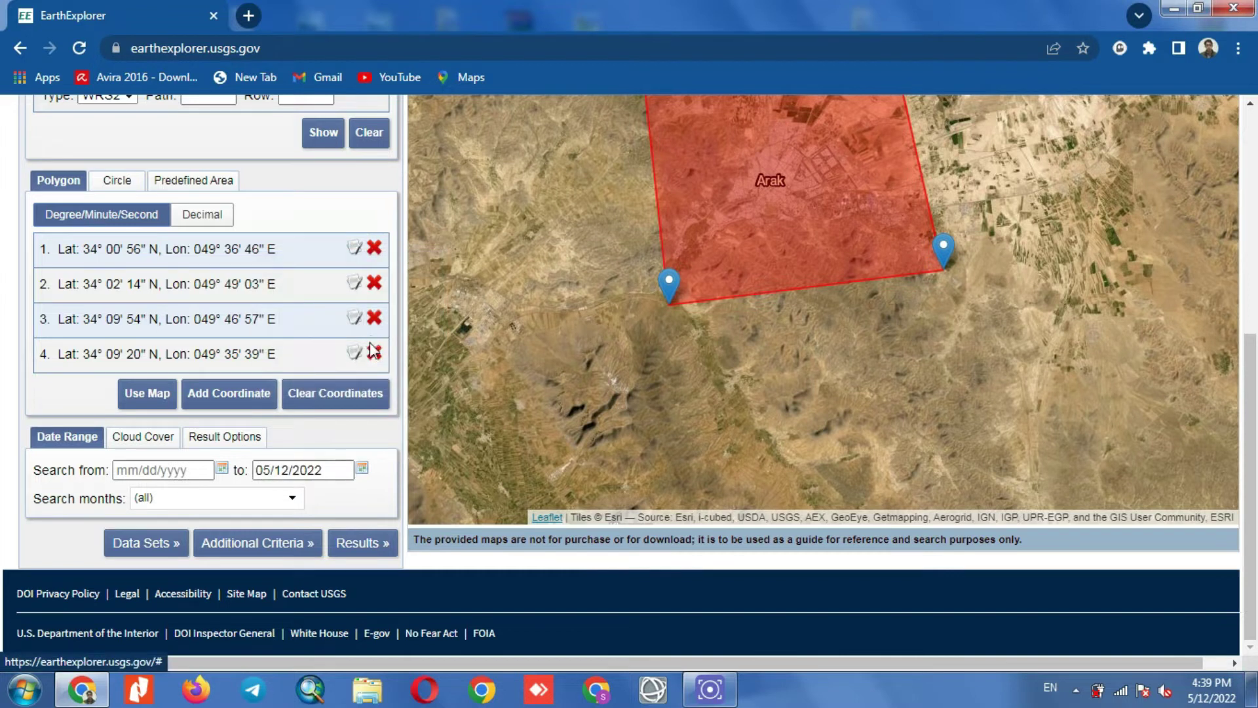
pyautogui.click(223, 468)
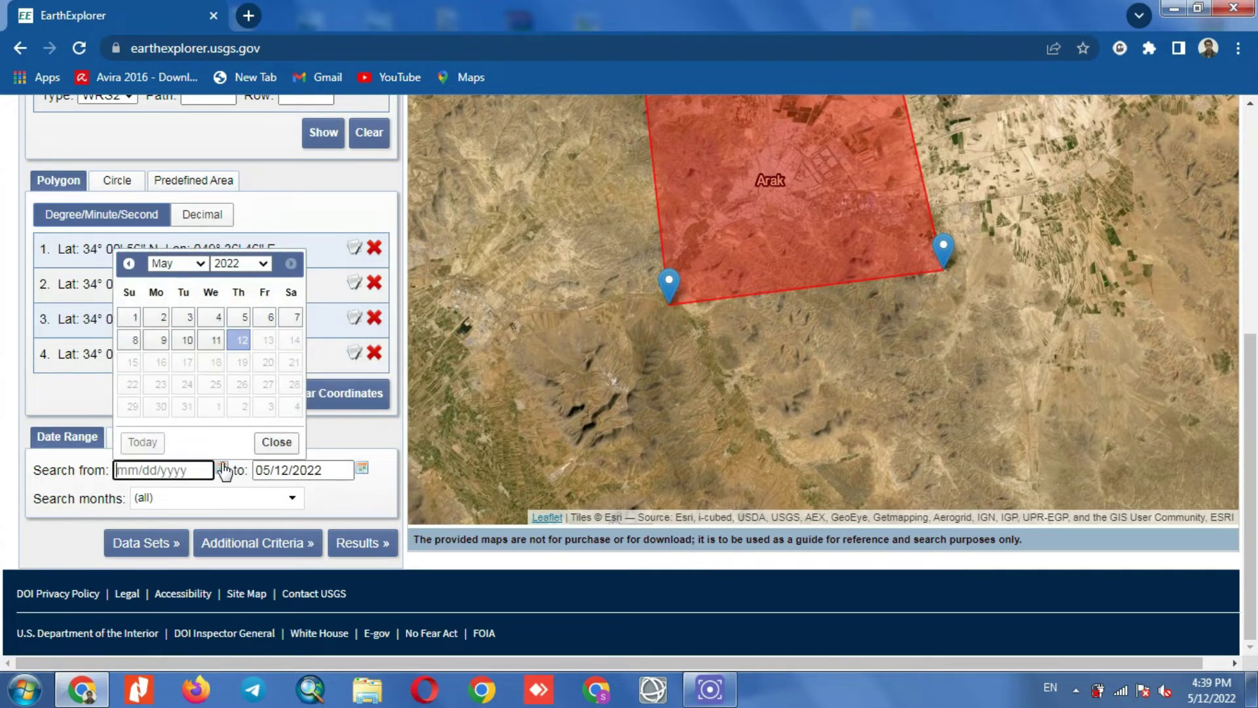
pyautogui.click(178, 264)
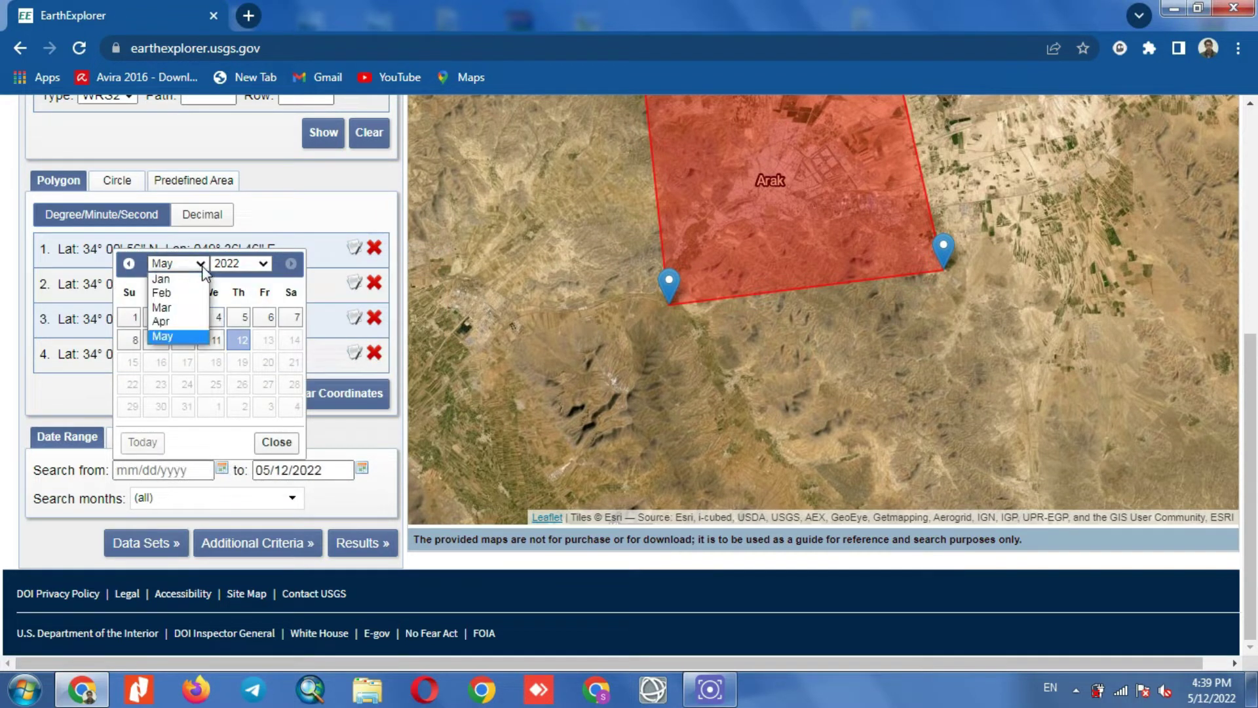
pyautogui.click(177, 322)
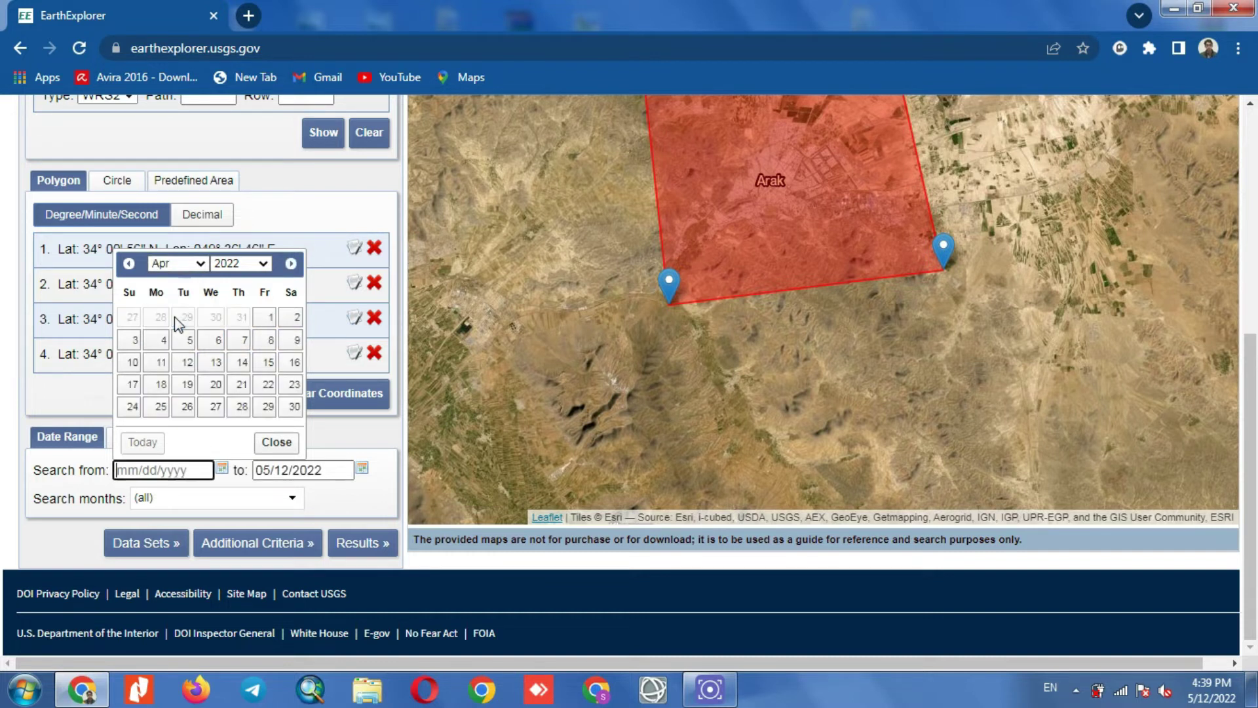
pyautogui.click(264, 318)
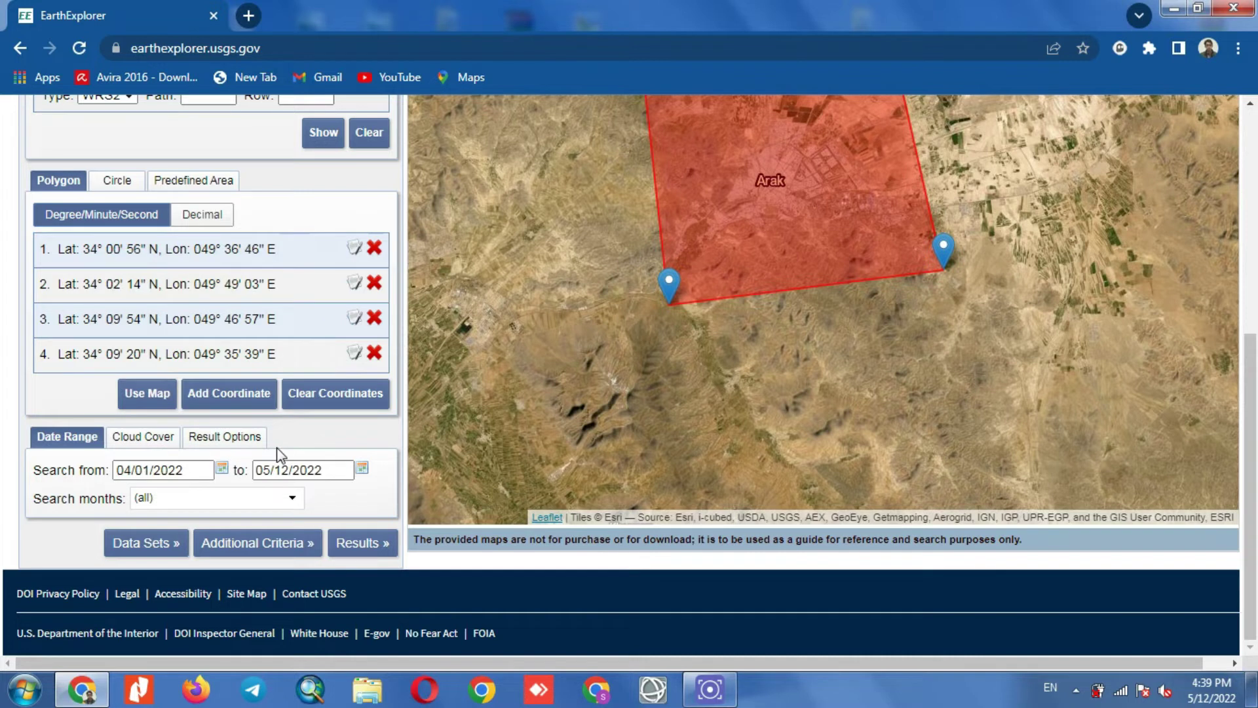
# Drag the Cloud Cover slider endpoints aiming for a 0%–63% range
pyautogui.click(163, 449)
pyautogui.moveTo(47, 490)
pyautogui.mouseDown()
pyautogui.moveTo(317, 489)
pyautogui.moveTo(41, 489)
pyautogui.mouseUp()
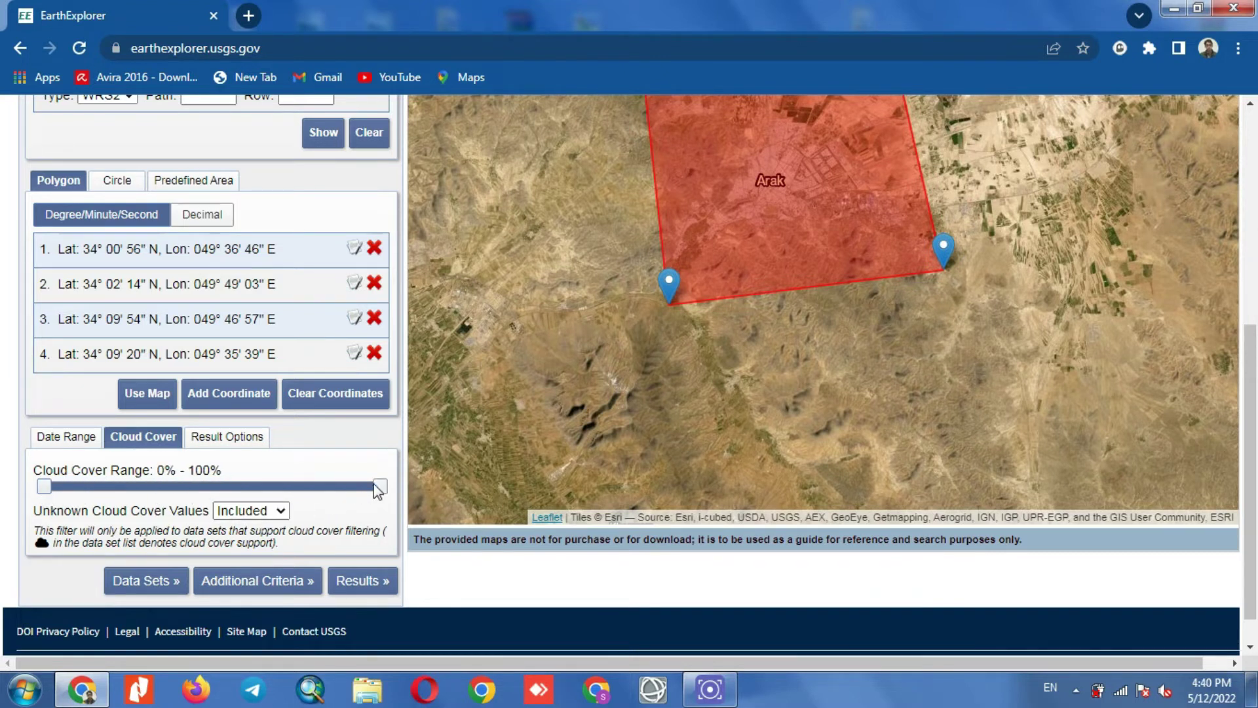
pyautogui.moveTo(380, 489)
pyautogui.mouseDown()
pyautogui.moveTo(107, 489)
pyautogui.moveTo(391, 494)
pyautogui.mouseUp()
pyautogui.scroll(5, 324, 459)
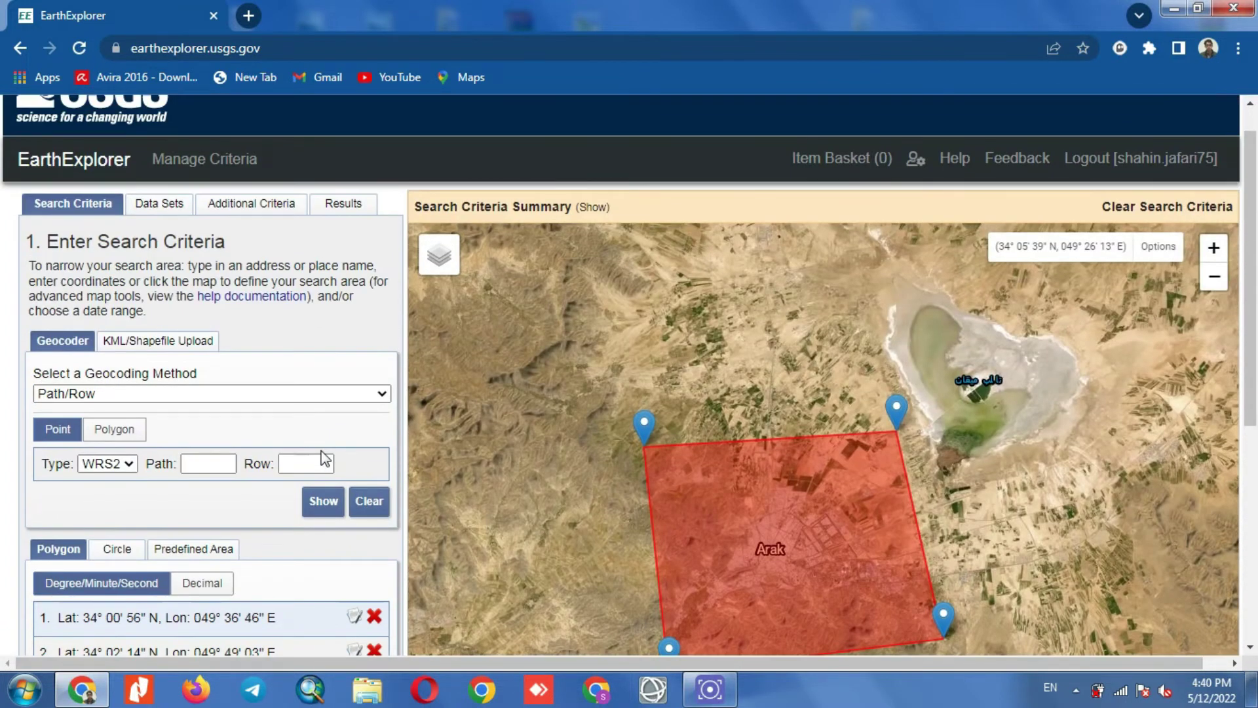
# Run the search and scroll the results list down to the final 2022/04/01 scenes
pyautogui.click(173, 205)
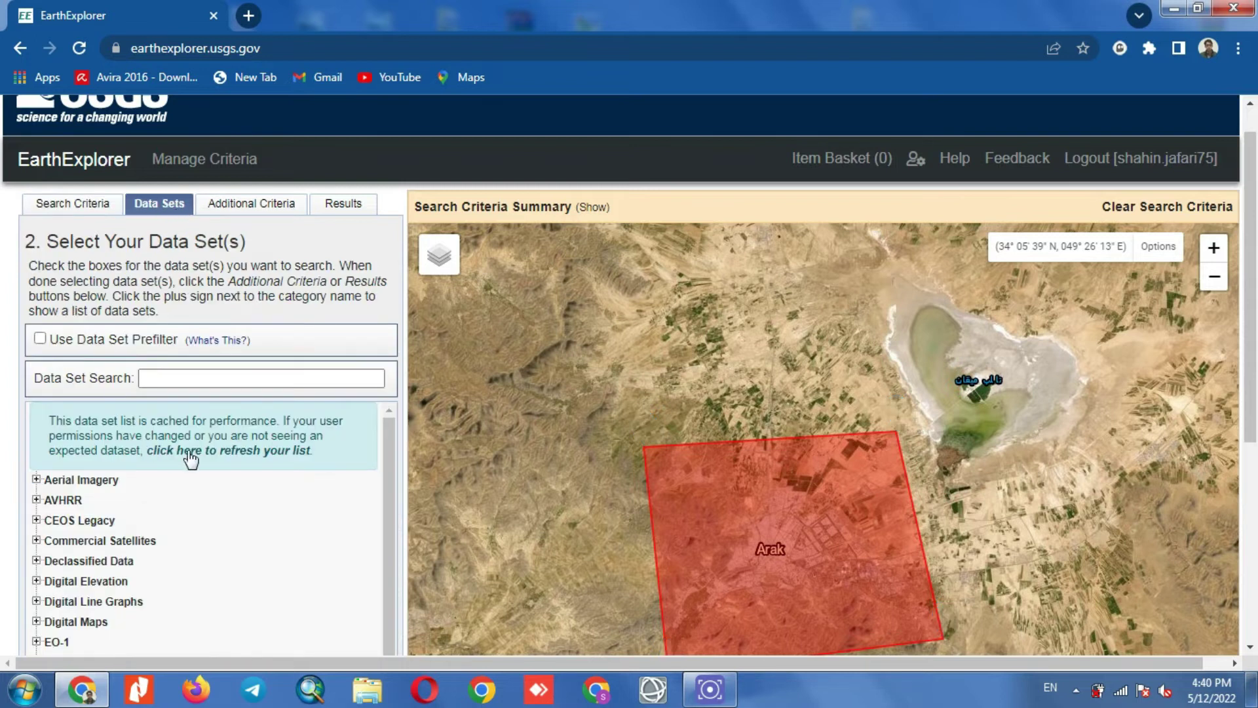
pyautogui.click(259, 205)
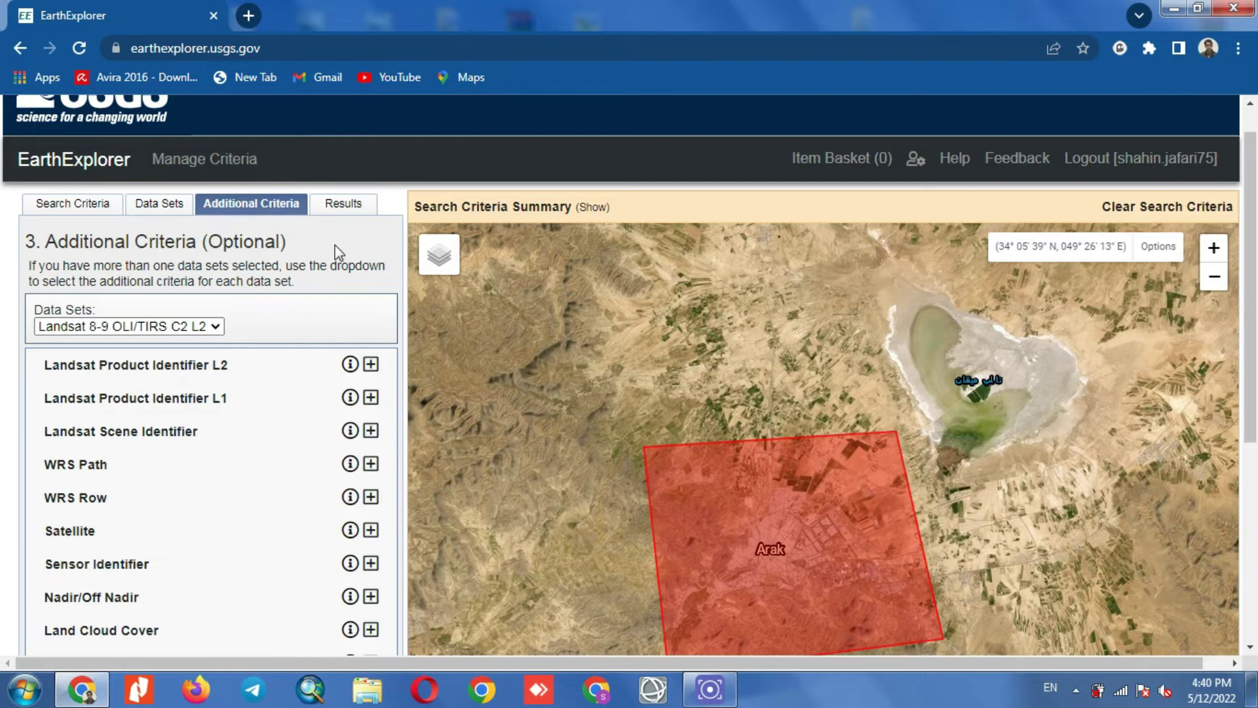
pyautogui.click(335, 208)
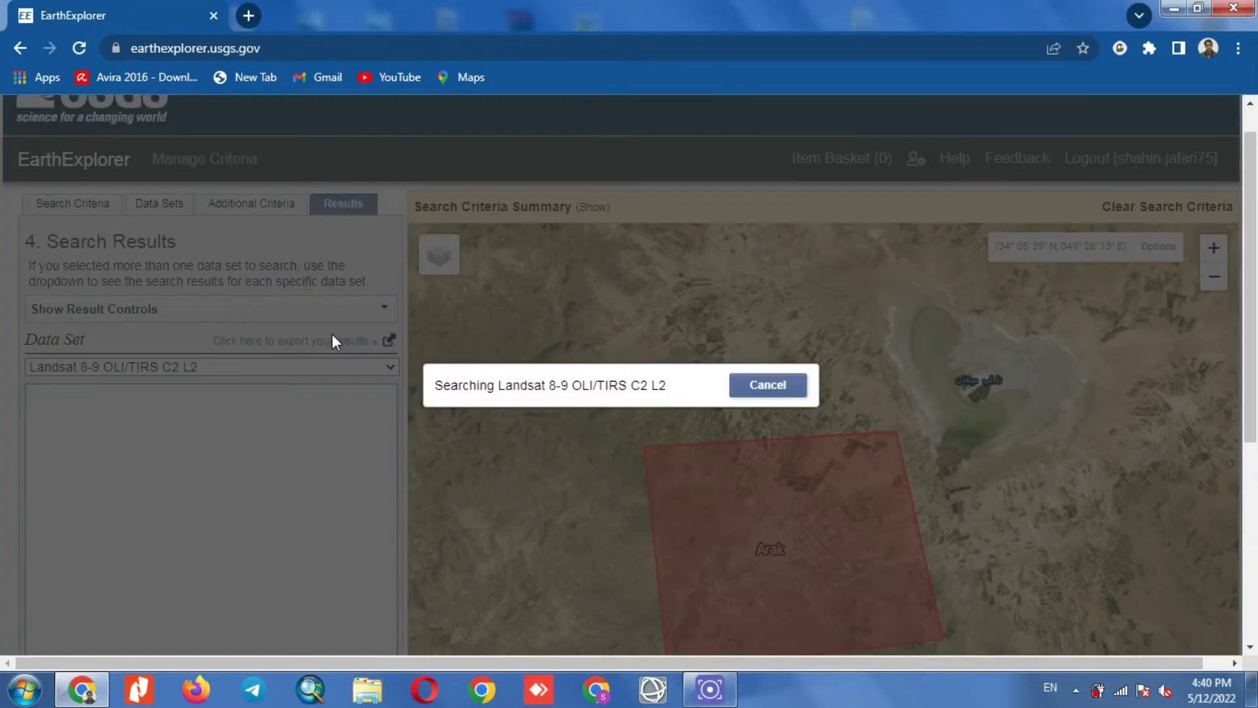
pyautogui.scroll(-3, 334, 334)
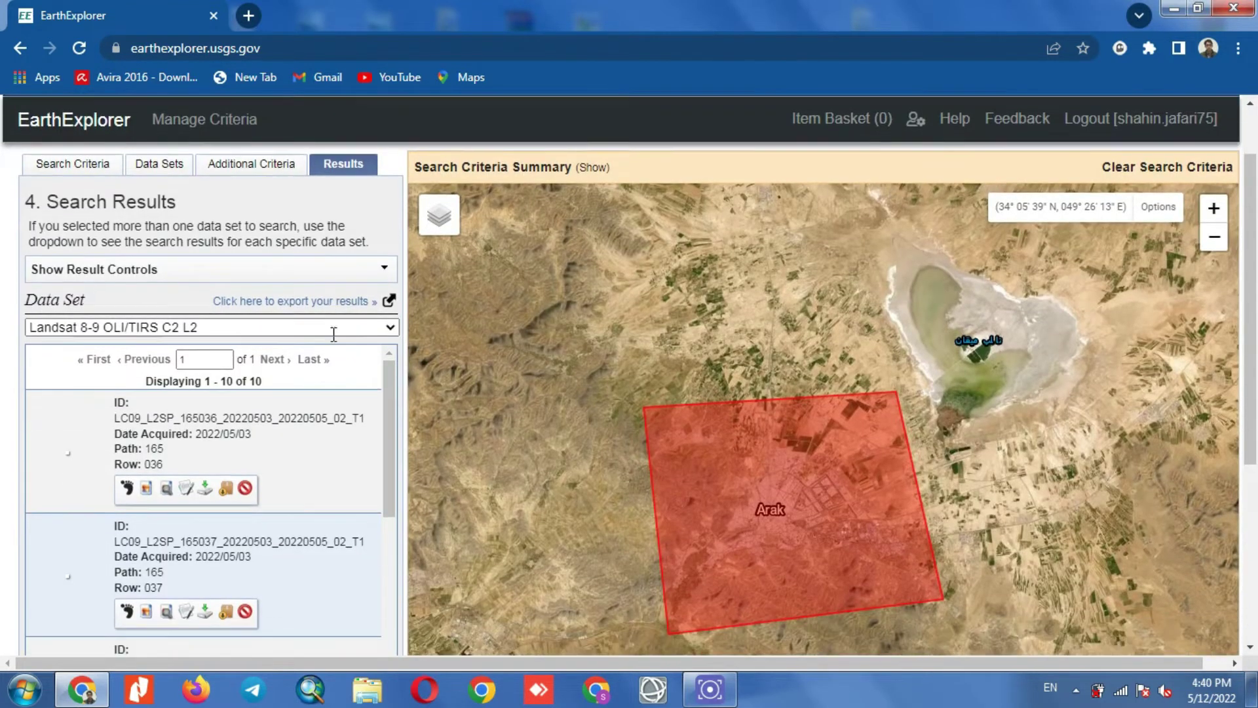
pyautogui.scroll(-3, 334, 335)
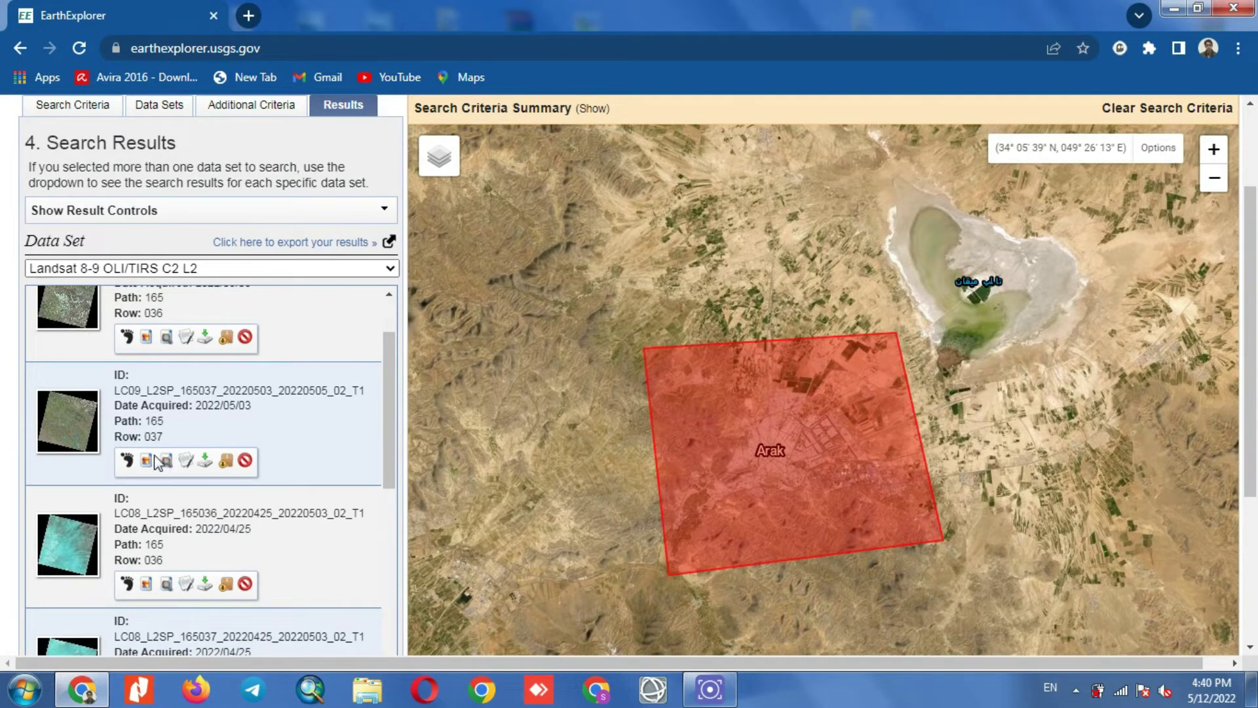
pyautogui.scroll(-4, 197, 399)
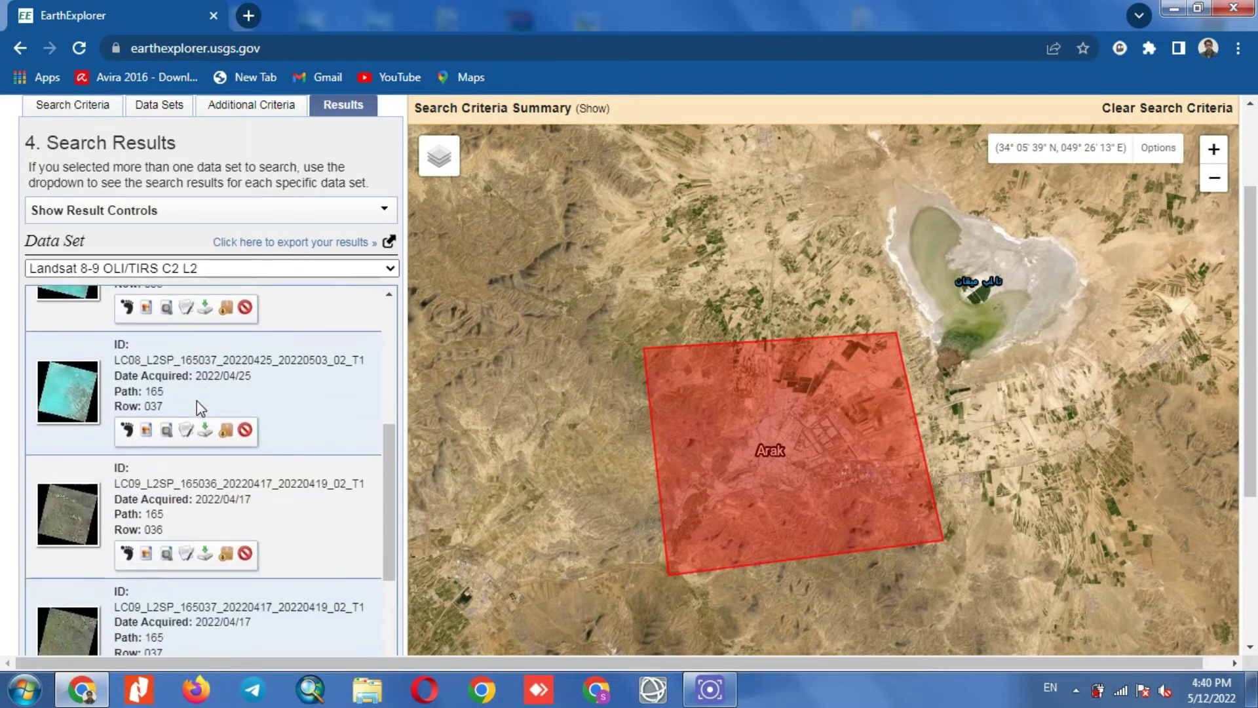
pyautogui.scroll(-7, 208, 406)
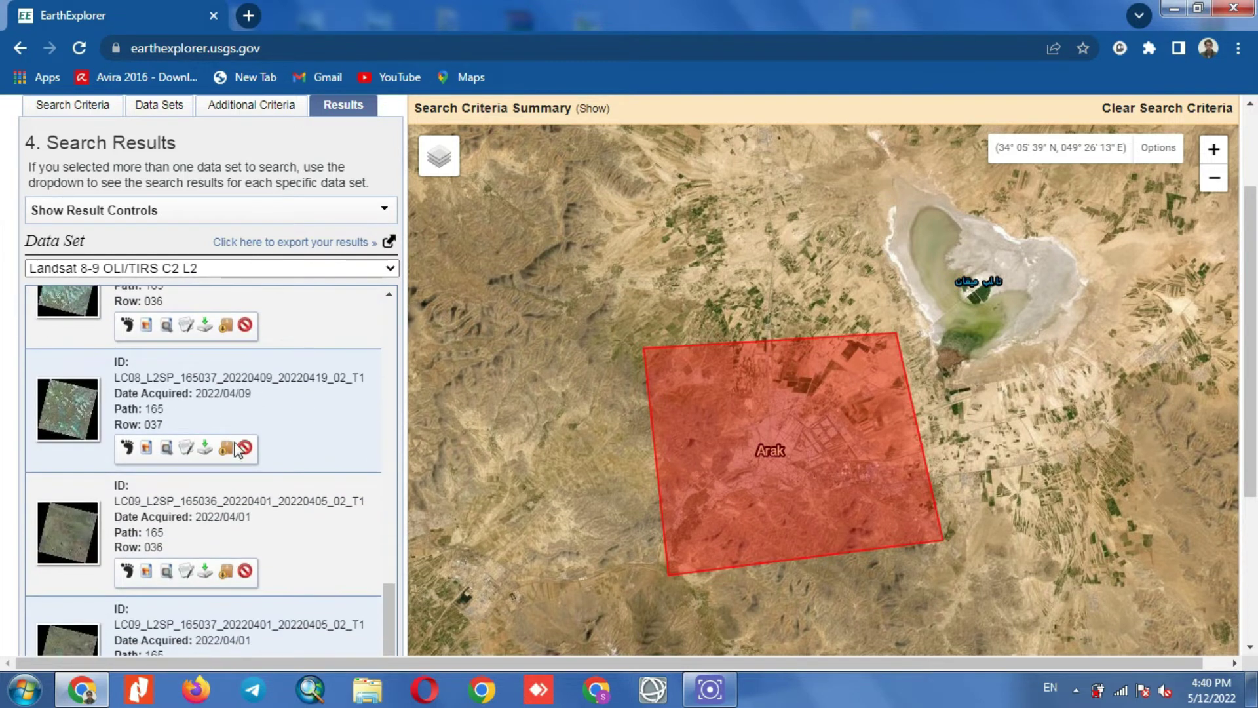
pyautogui.scroll(-3, 216, 413)
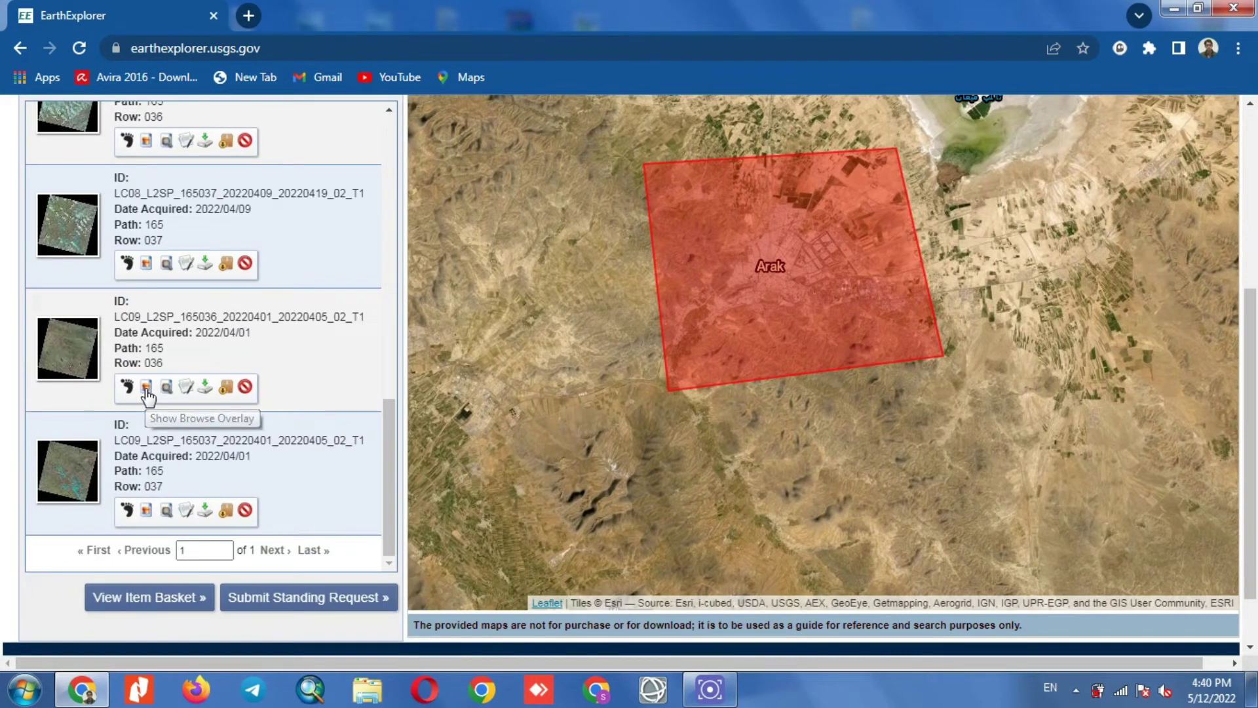
# Show browse overlays for the path 165 row 036 (2022/04/01) and row 037 (2022/05/03) scenes
pyautogui.click(147, 392)
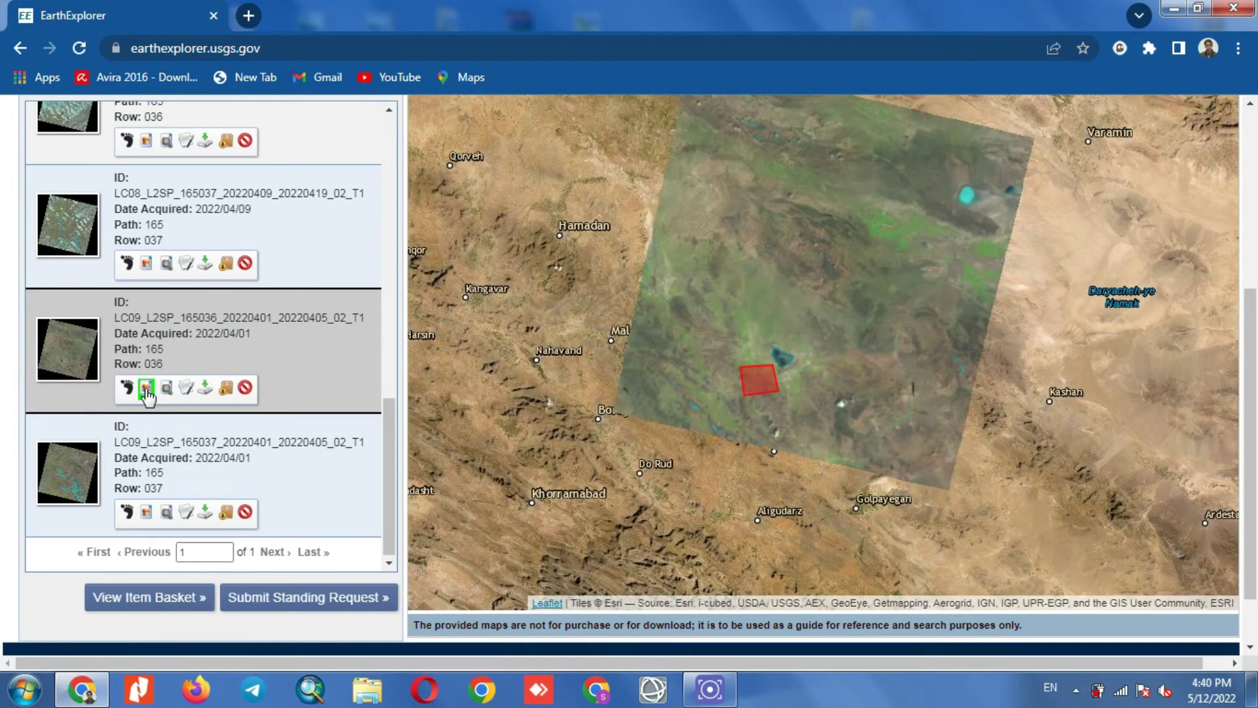
pyautogui.scroll(1, 768, 391)
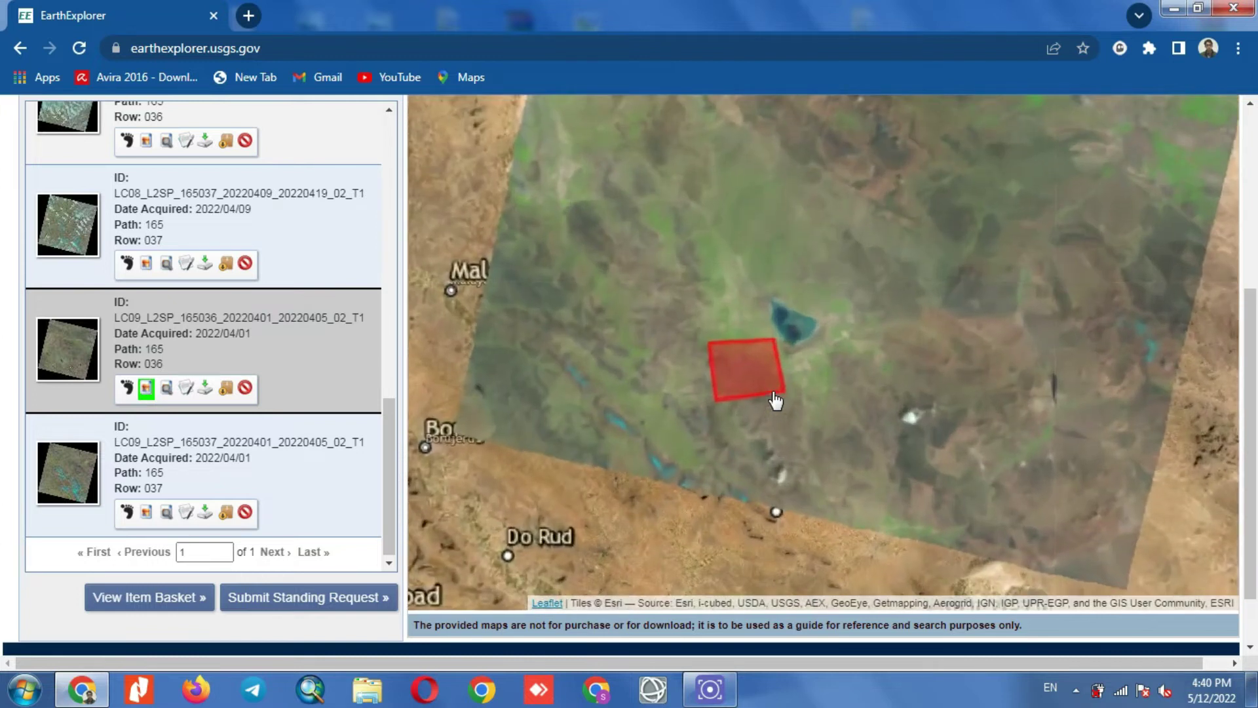
pyautogui.scroll(1, 764, 395)
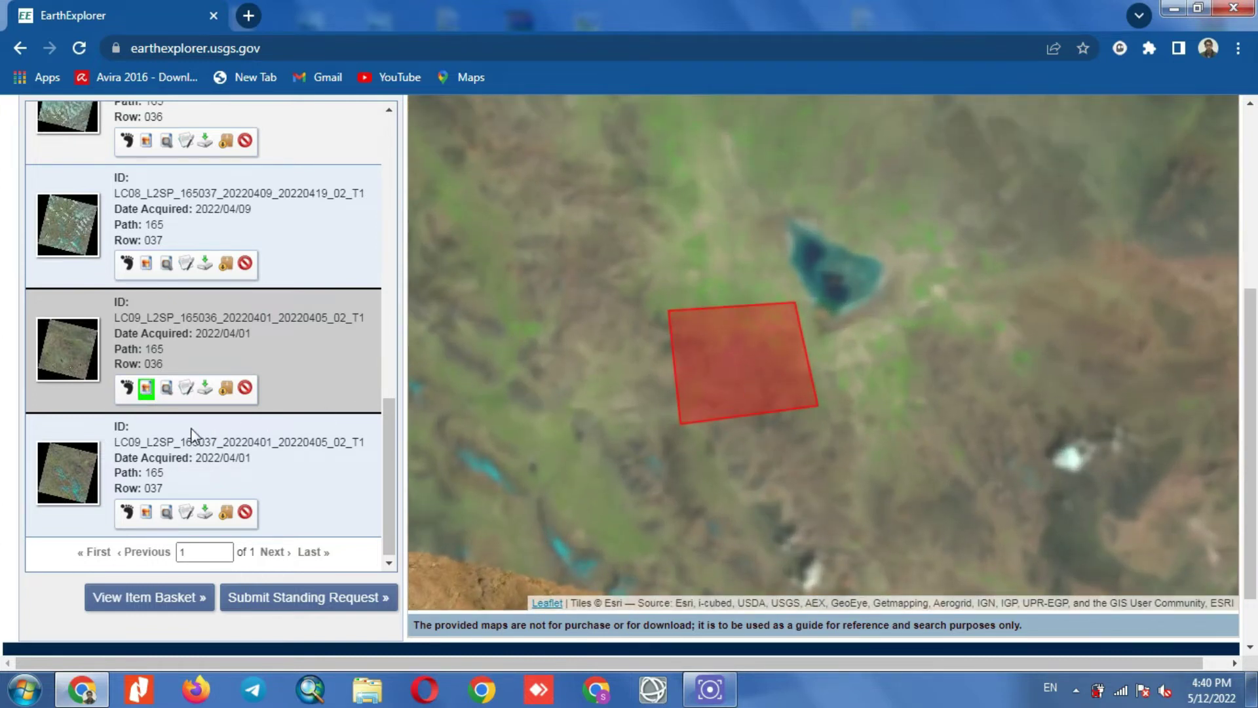
pyautogui.scroll(4, 190, 427)
pyautogui.scroll(-4, 192, 433)
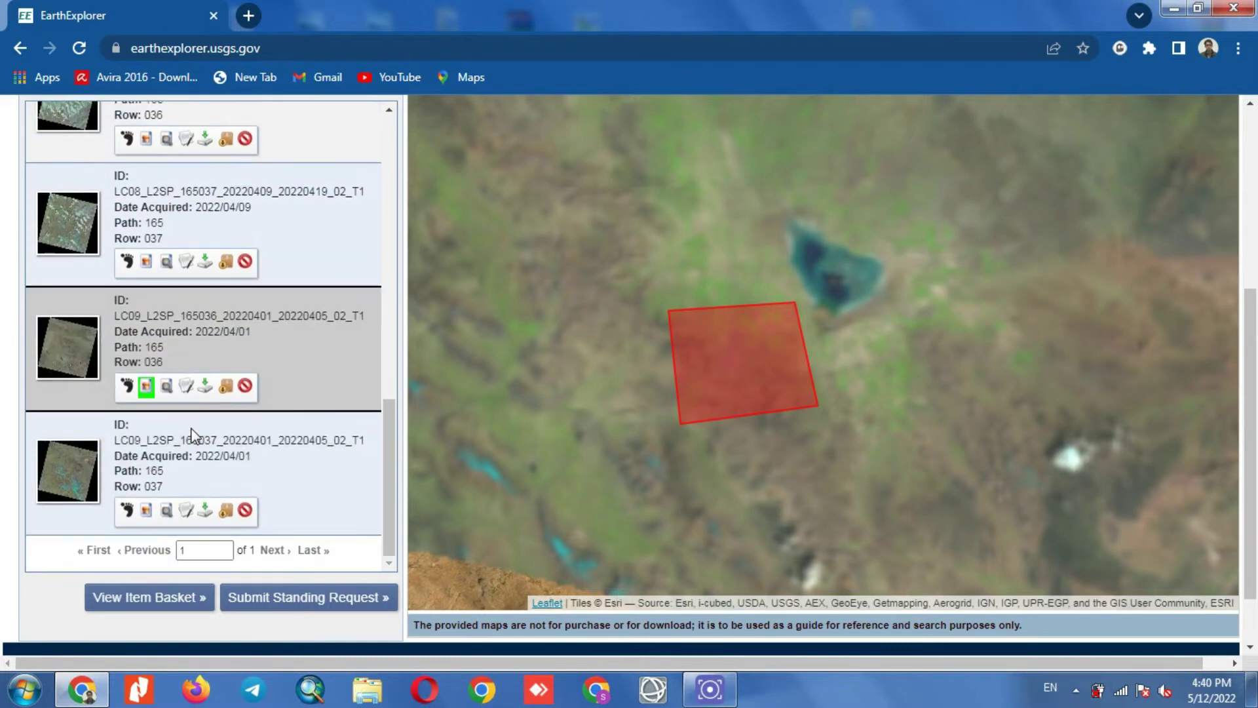
pyautogui.scroll(5, 194, 433)
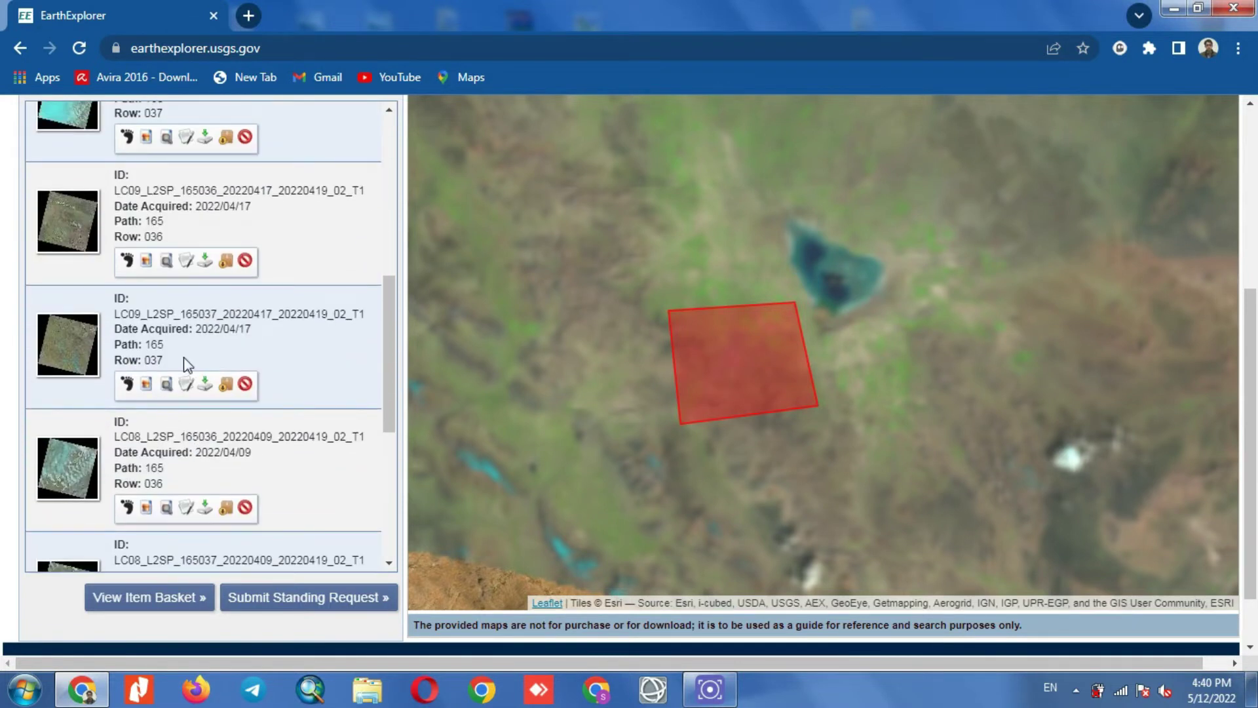
pyautogui.scroll(8, 186, 360)
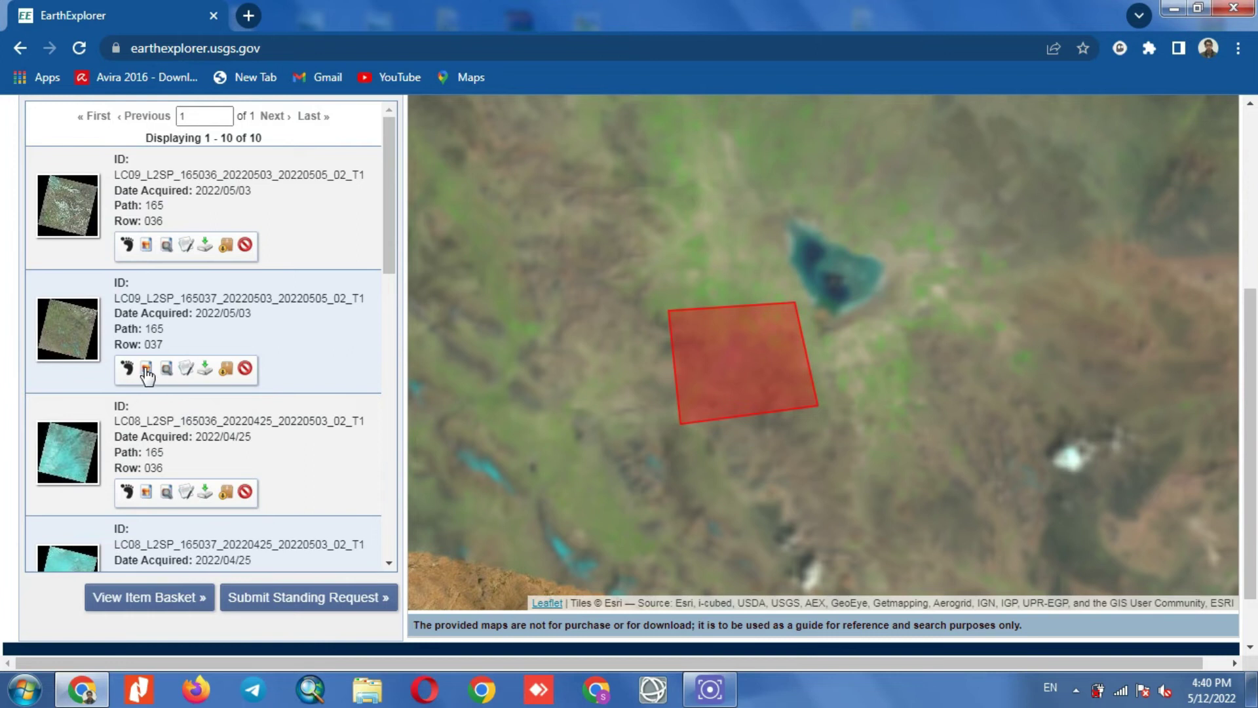
pyautogui.click(146, 371)
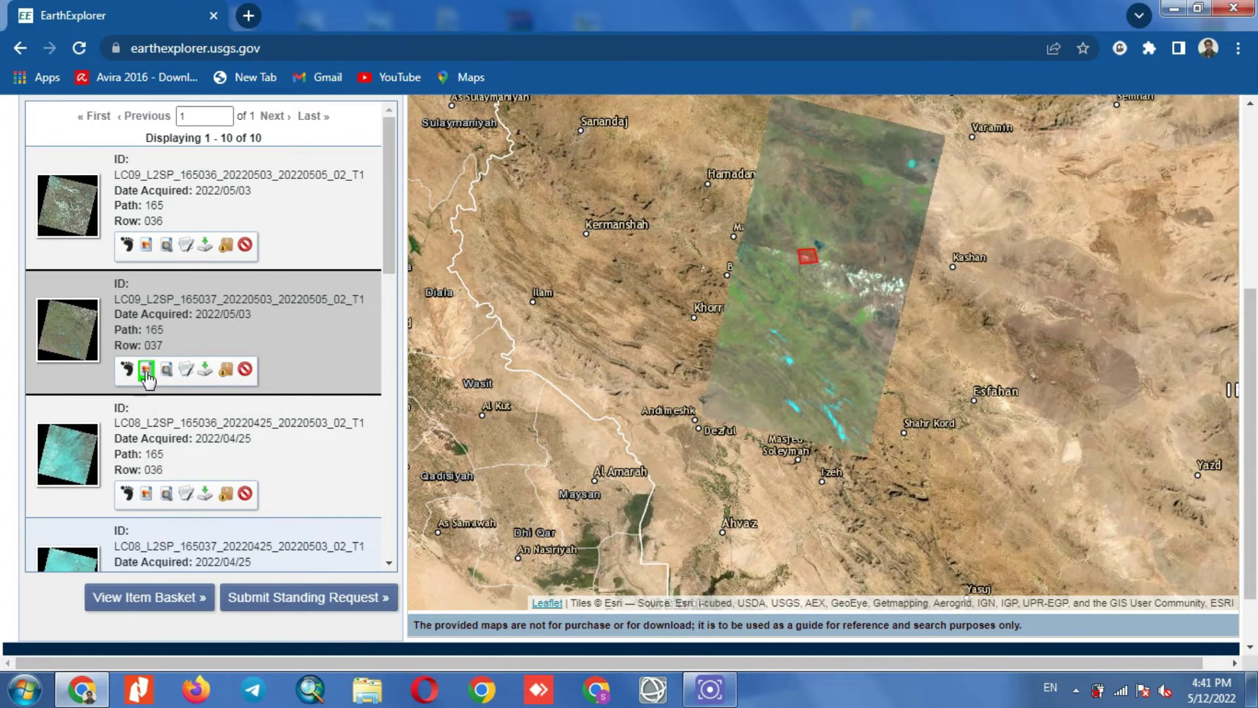
# Turn off the image overlay of the 2022/05/03 row 037 scene
pyautogui.click(147, 371)
pyautogui.click(146, 370)
pyautogui.click(146, 371)
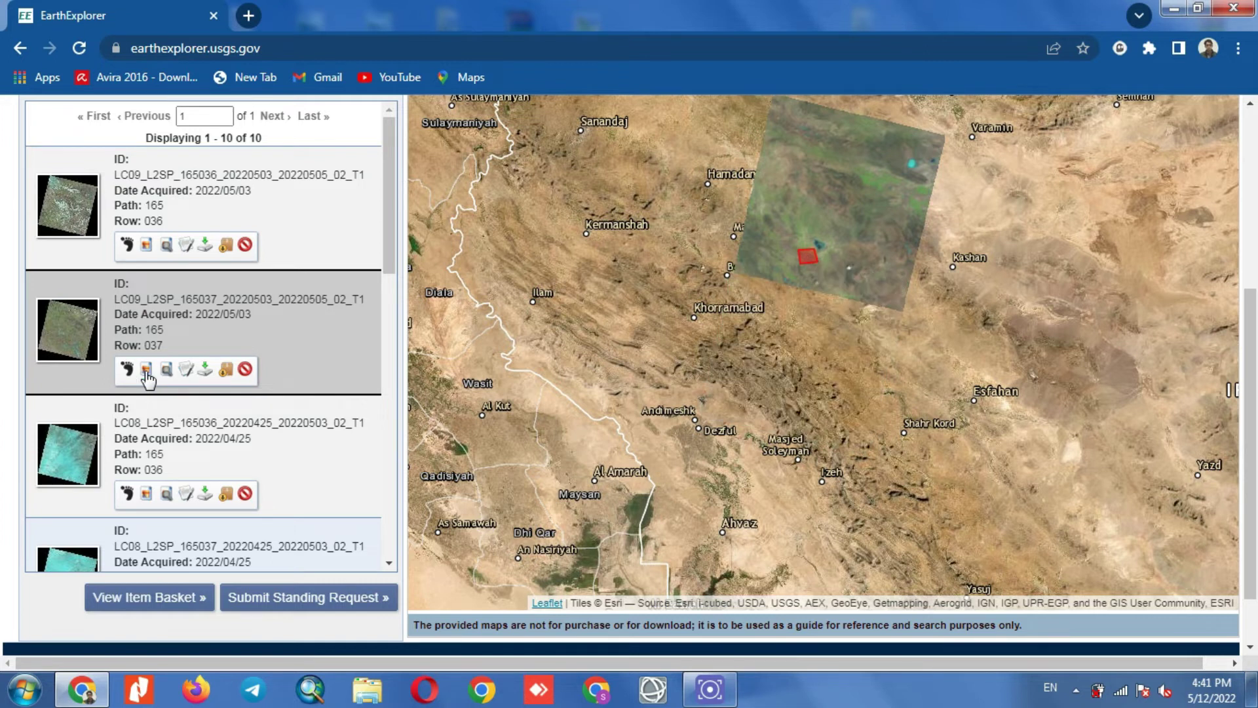
pyautogui.click(146, 371)
pyautogui.click(146, 371)
# Show the 2022/04/01 row 036 scene's image, add it to Compare Browse, and view its full metadata
pyautogui.scroll(-10, 148, 378)
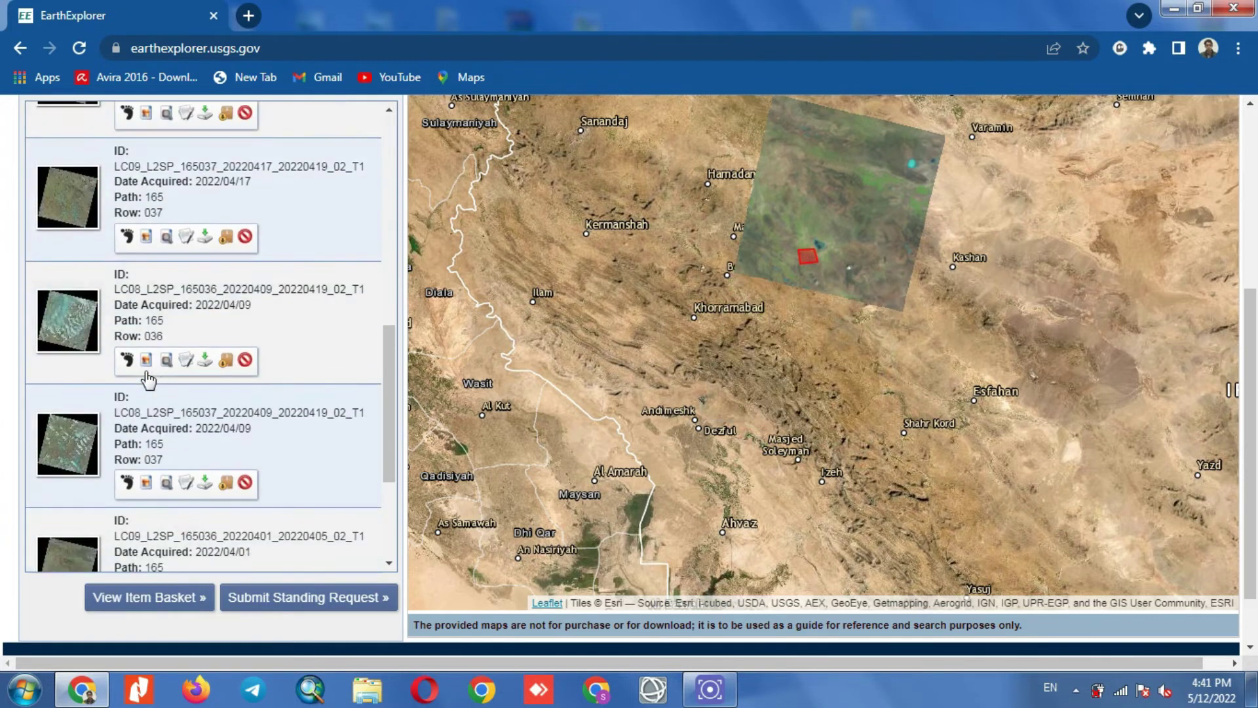
pyautogui.scroll(-3, 148, 378)
pyautogui.click(146, 387)
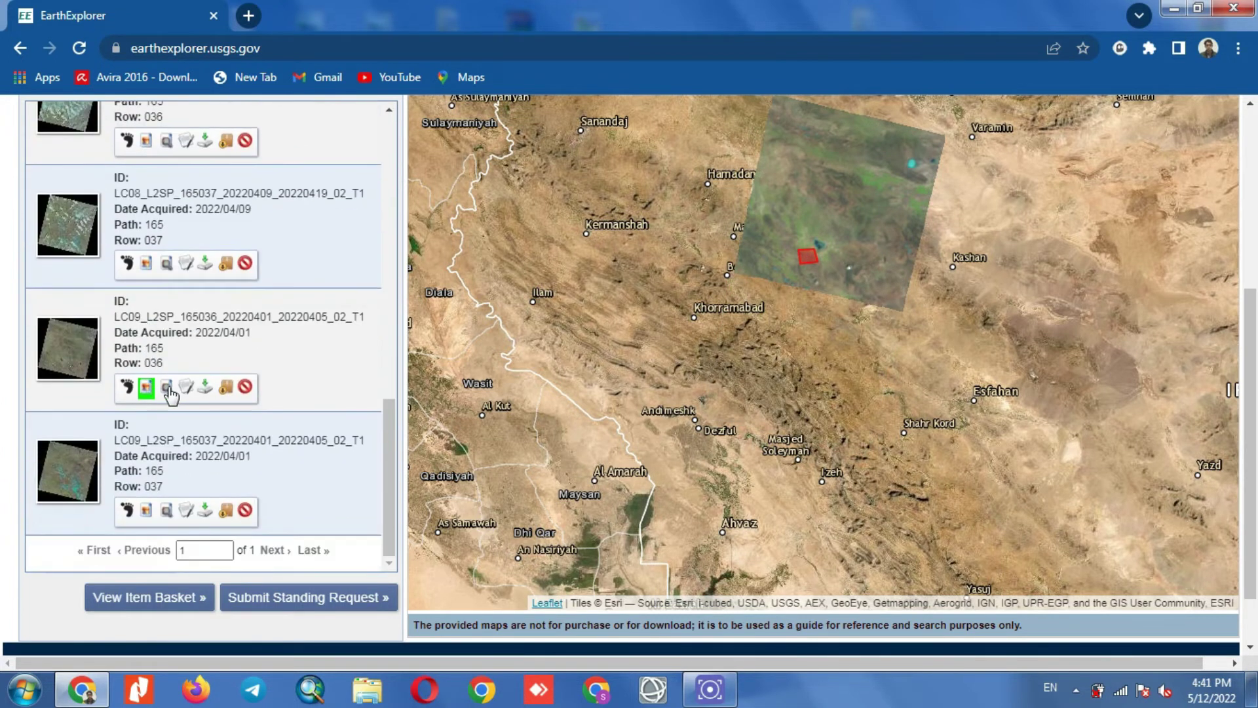
pyautogui.click(126, 386)
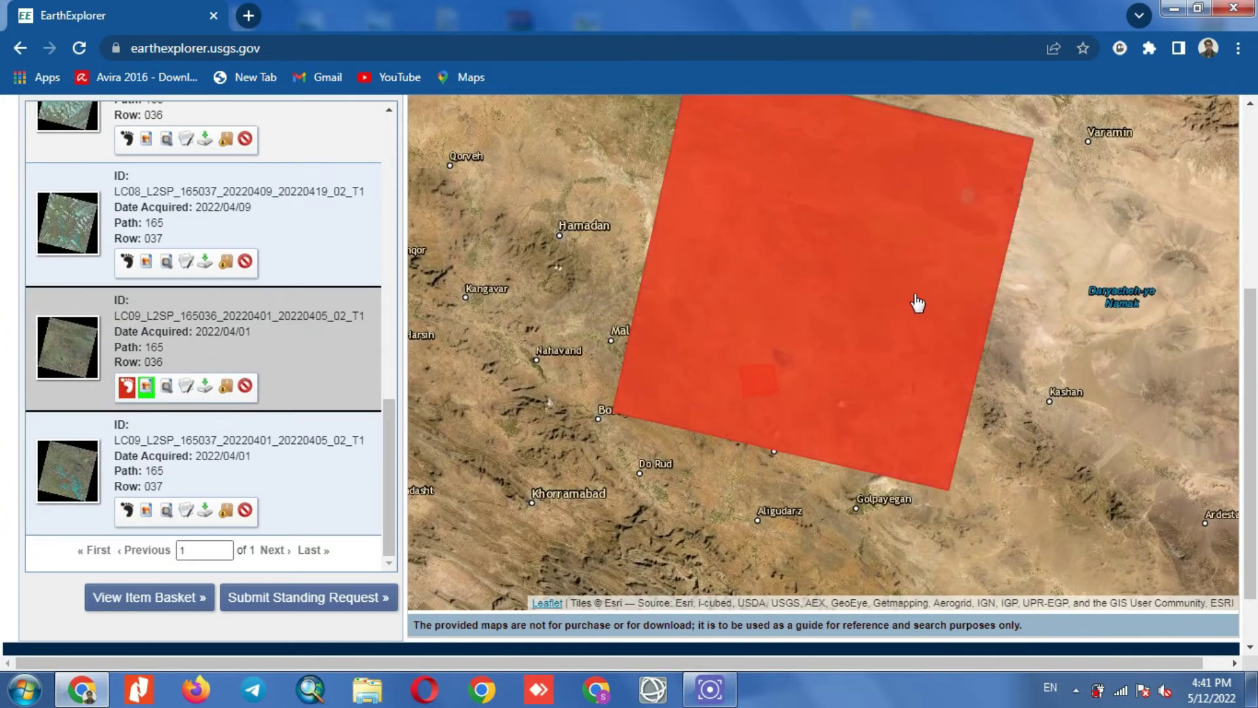
pyautogui.moveTo(754, 313); pyautogui.dragTo(751, 346)
pyautogui.click(126, 387)
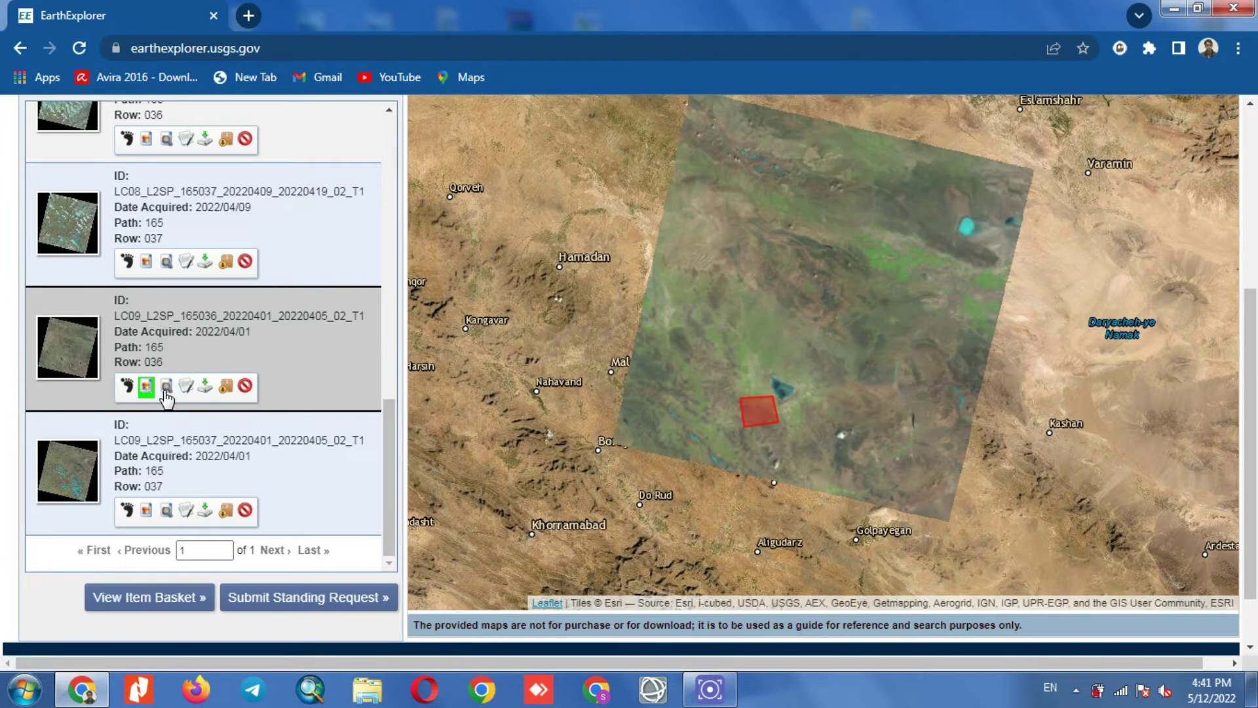
pyautogui.click(166, 388)
pyautogui.click(188, 387)
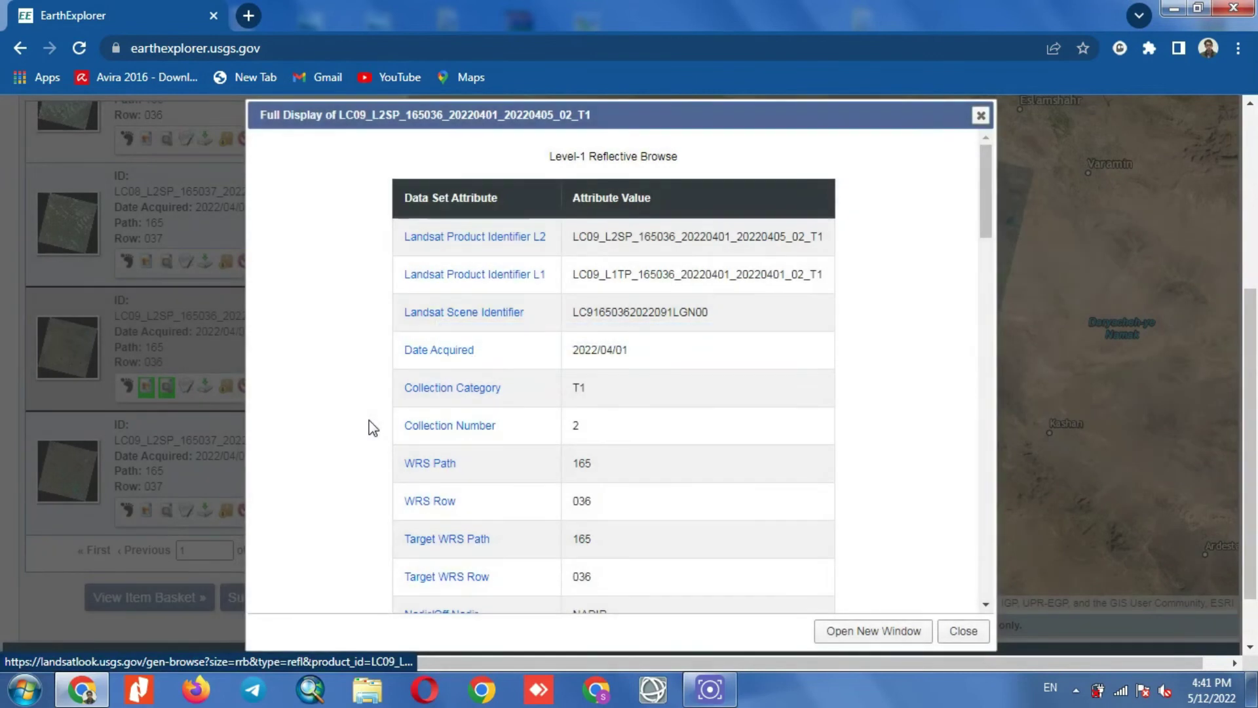
pyautogui.scroll(-7, 547, 410)
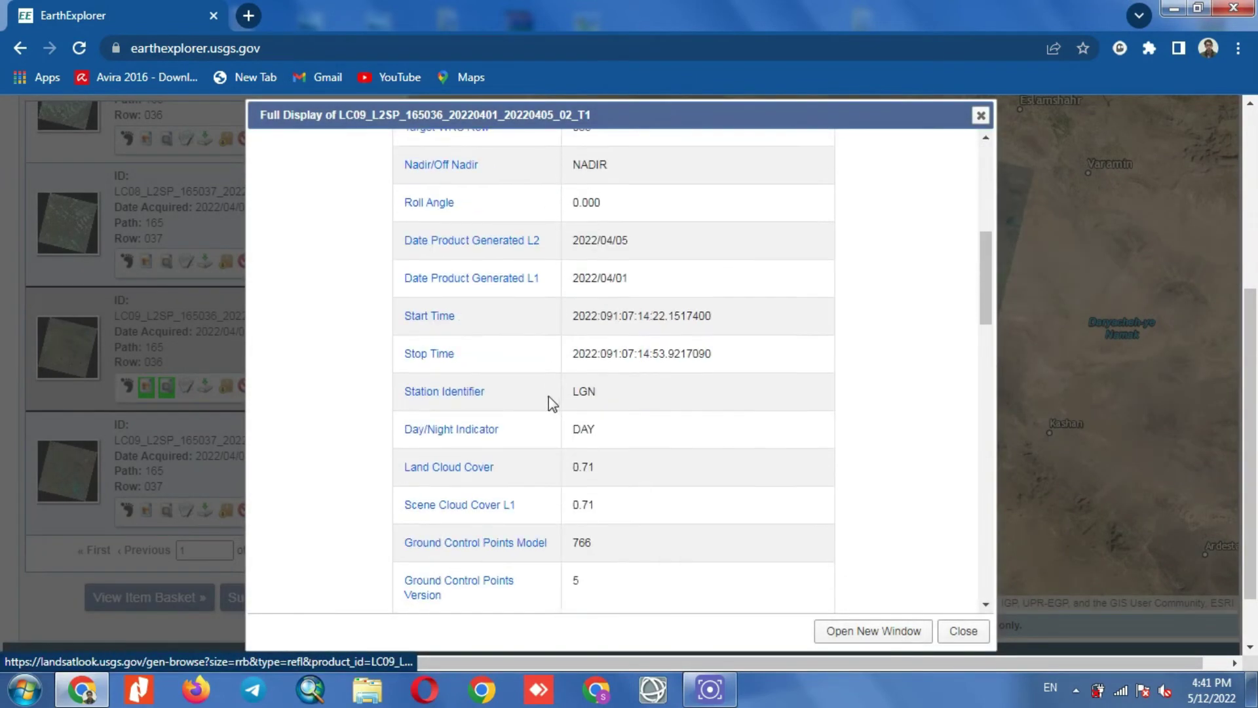
pyautogui.scroll(8, 724, 423)
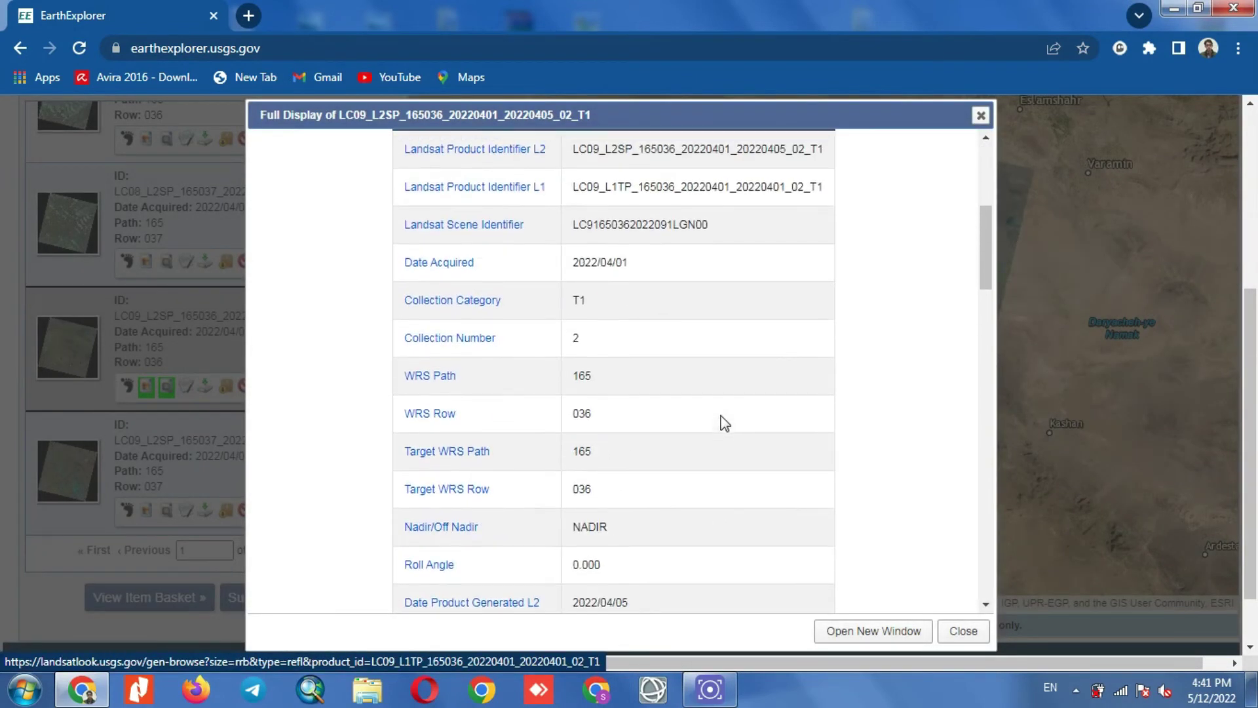
pyautogui.scroll(1, 695, 406)
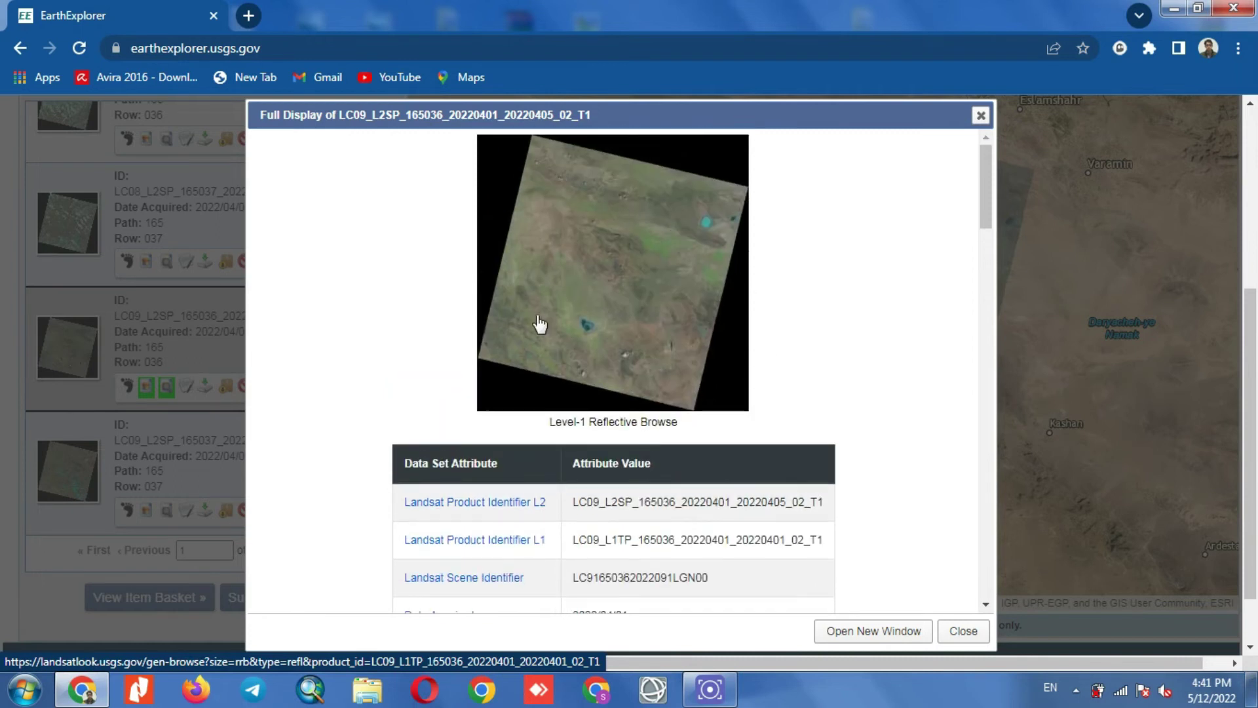
pyautogui.scroll(-3, 623, 348)
pyautogui.moveTo(601, 321); pyautogui.dragTo(572, 334)
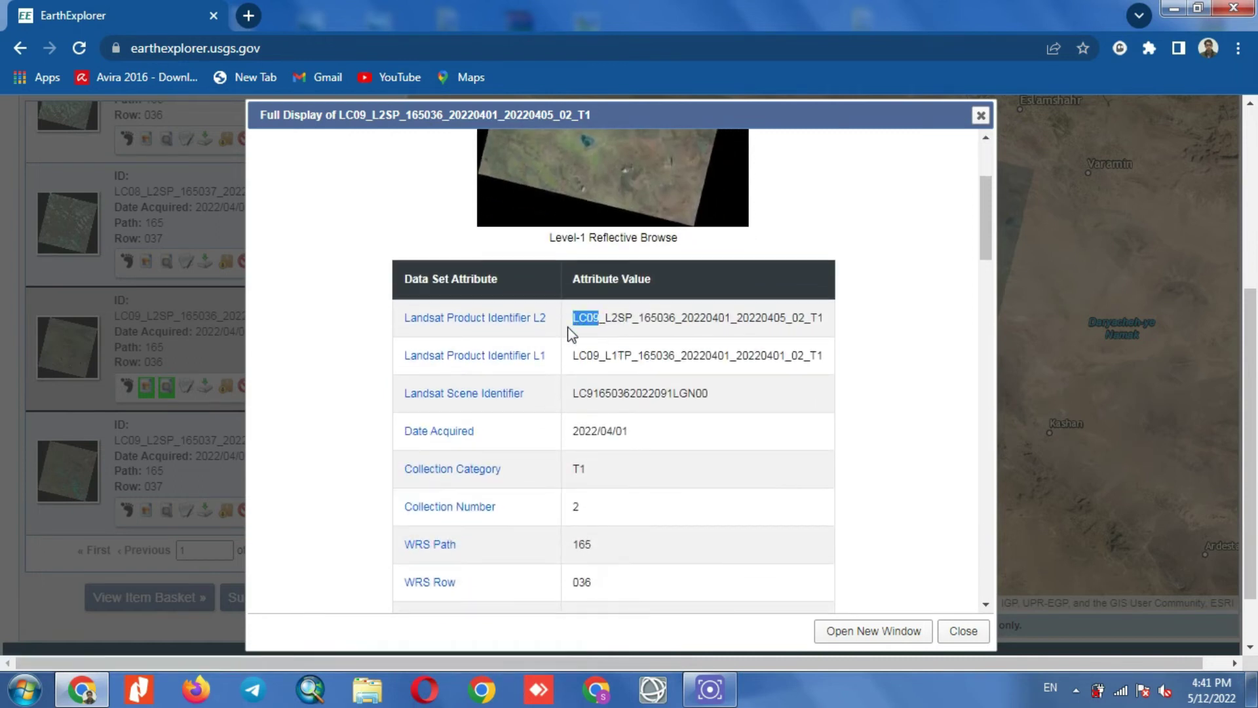
pyautogui.click(669, 356)
pyautogui.scroll(-1, 808, 403)
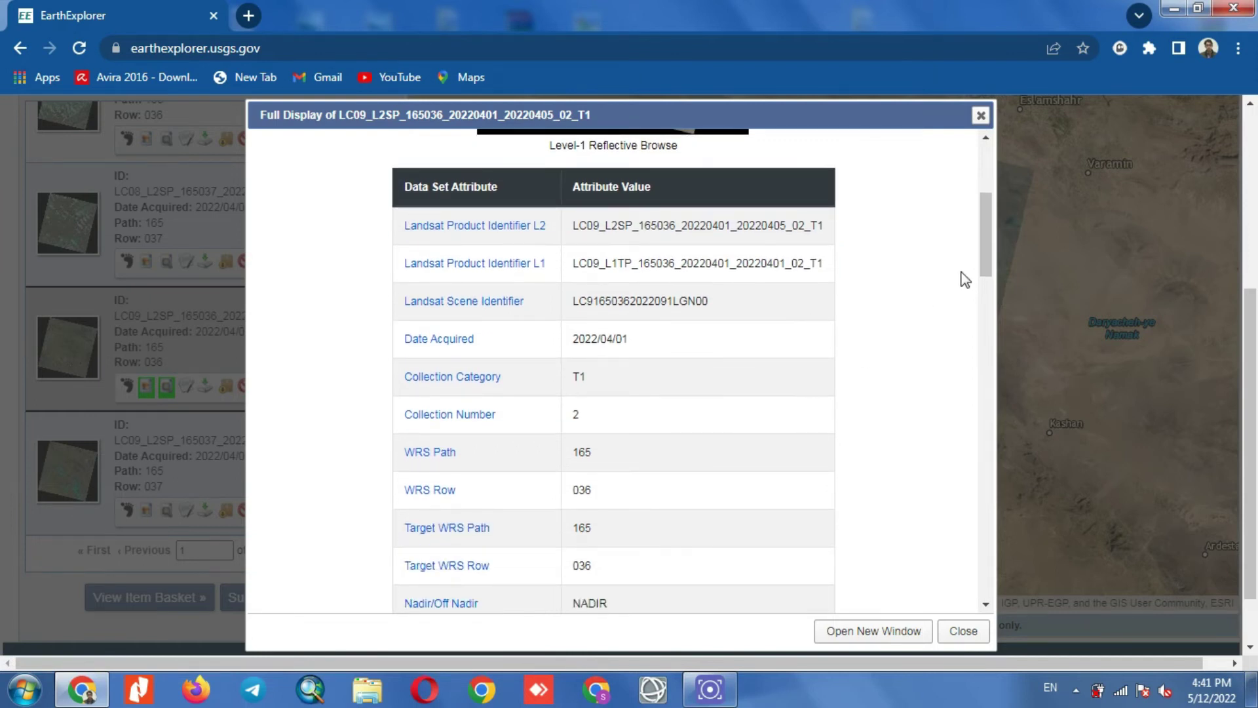
pyautogui.moveTo(981, 249); pyautogui.dragTo(992, 513)
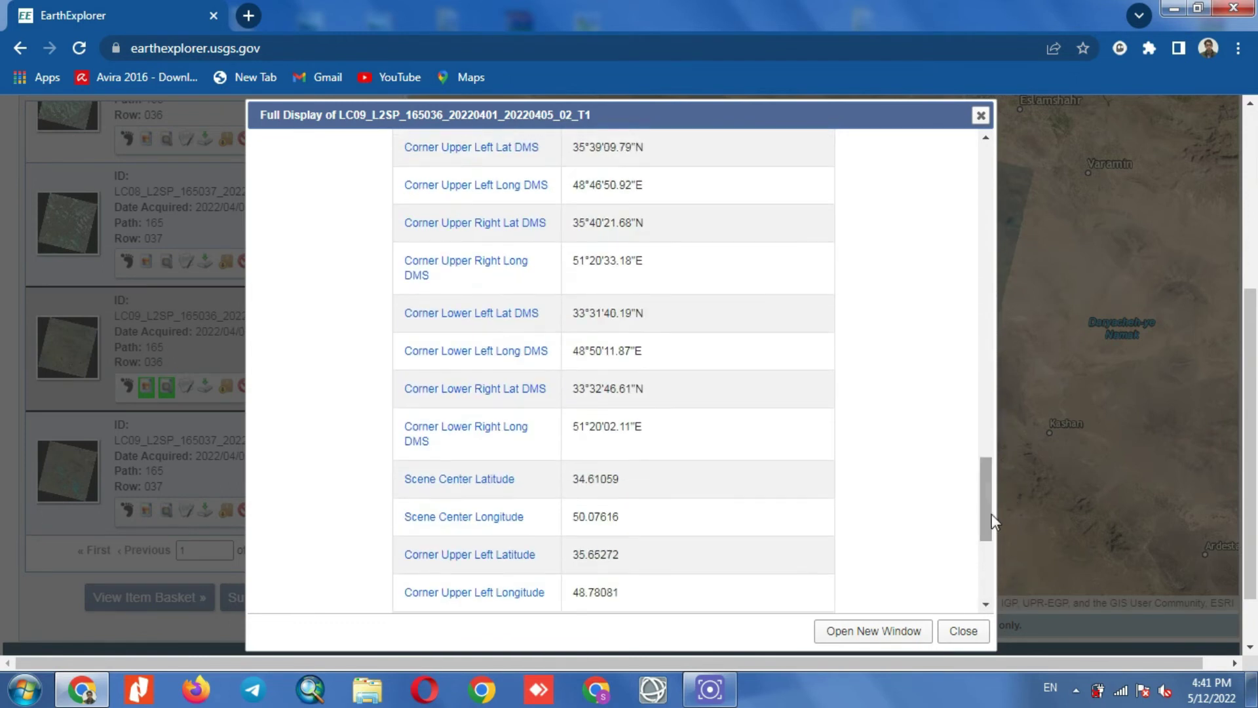
pyautogui.click(980, 115)
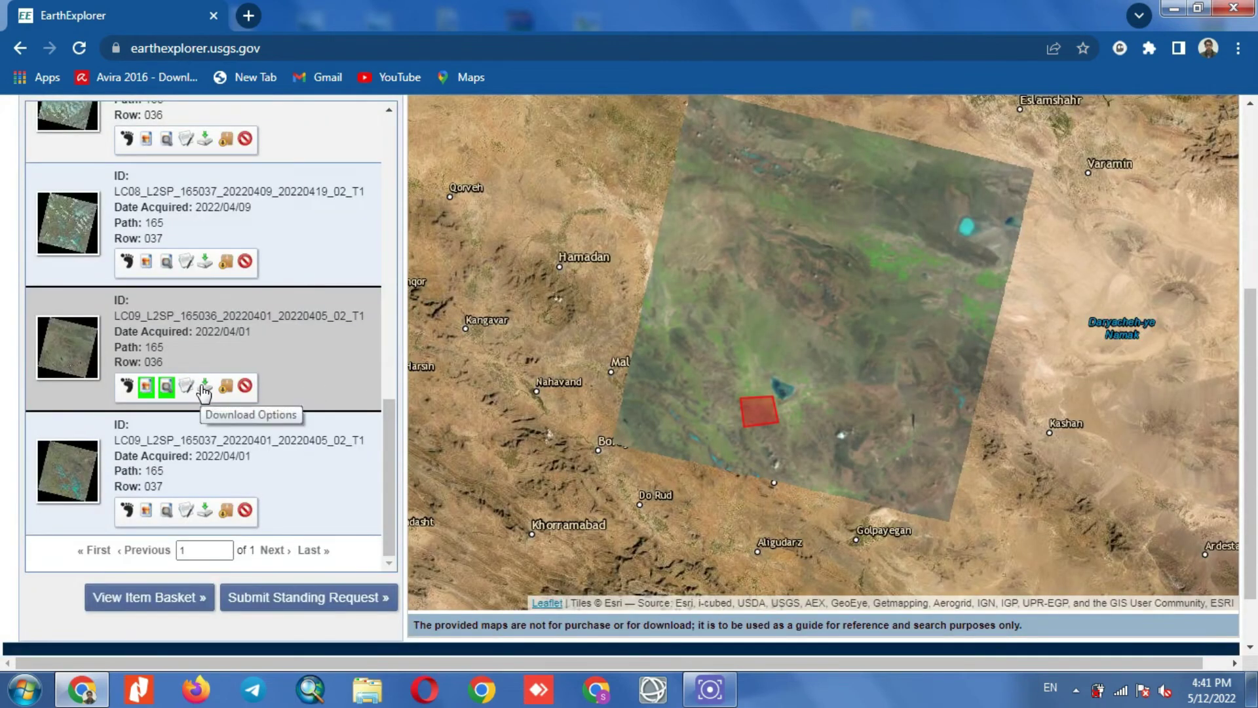
# Drop the 2022/04/01 row 036 scene from comparison and pick its 926.96 MiB Level-2 bundle download
pyautogui.click(167, 386)
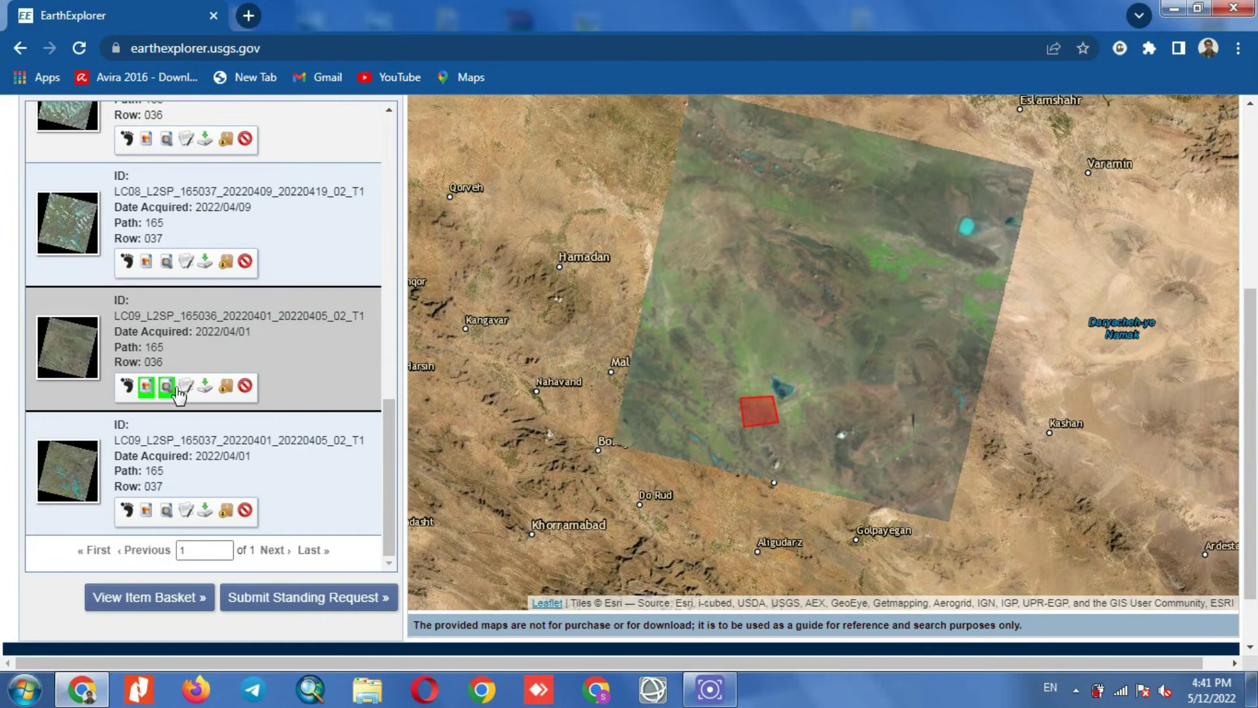
pyautogui.click(204, 387)
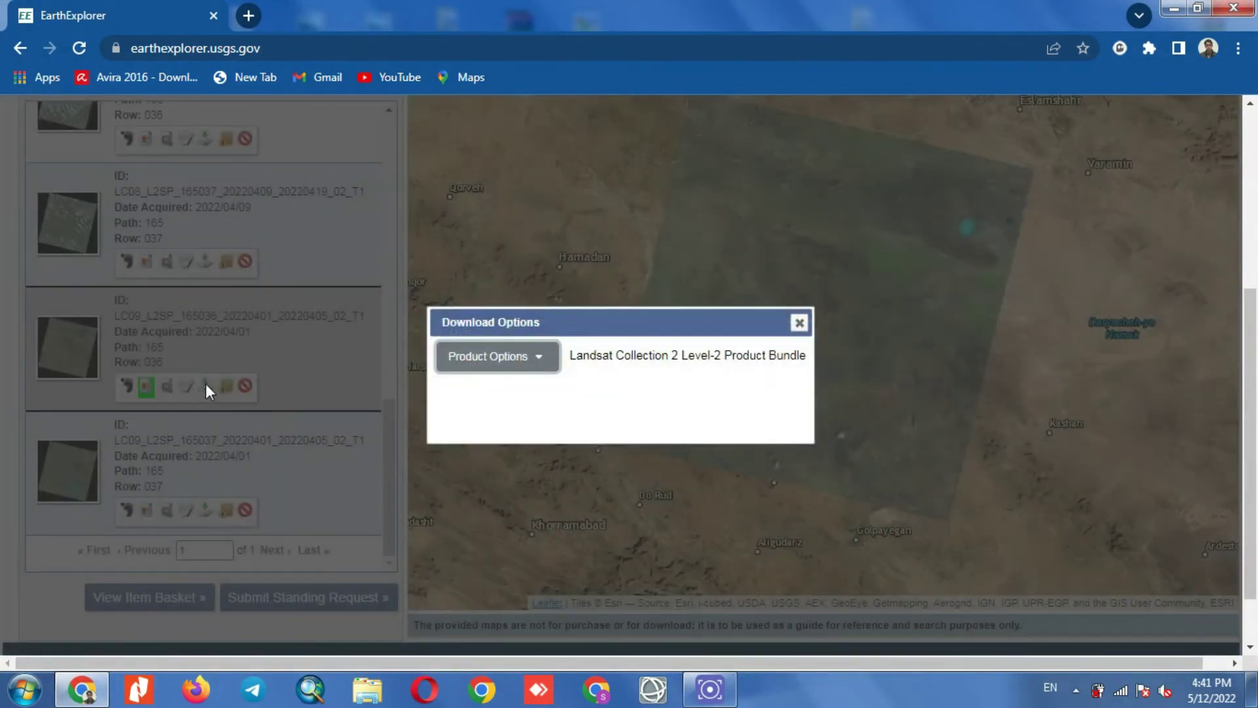
pyautogui.click(536, 359)
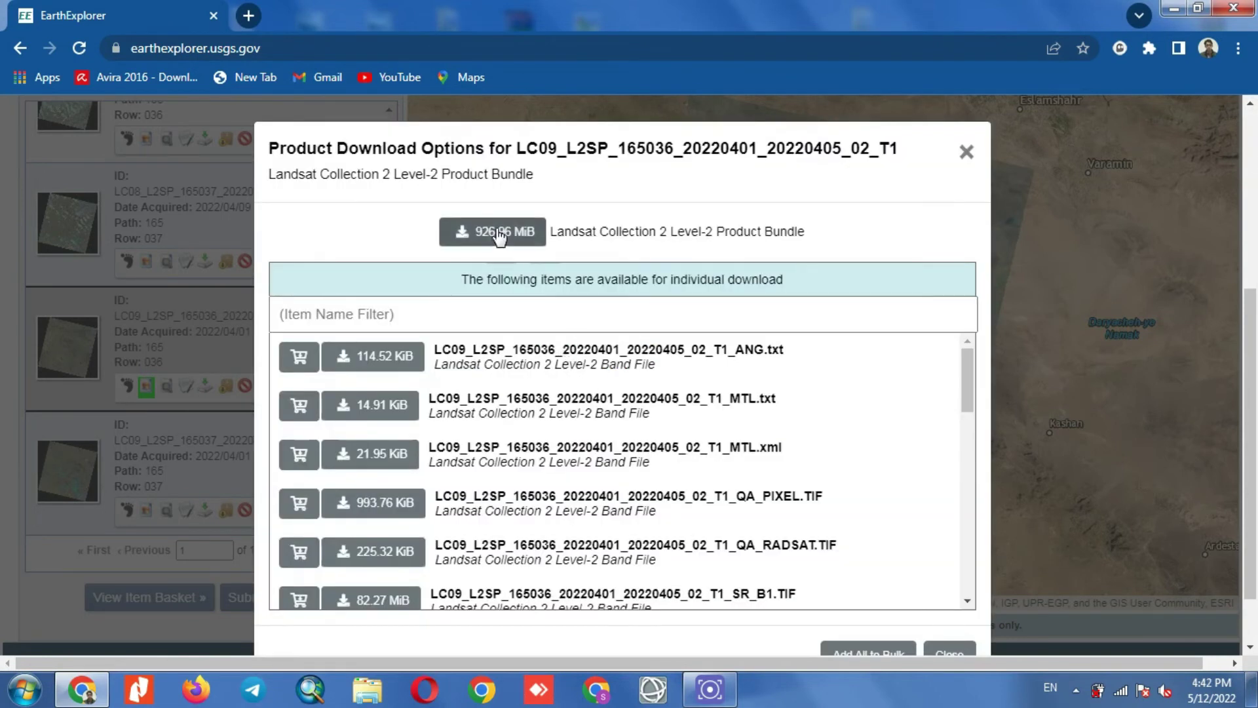
pyautogui.scroll(-2, 728, 232)
pyautogui.scroll(-3, 907, 497)
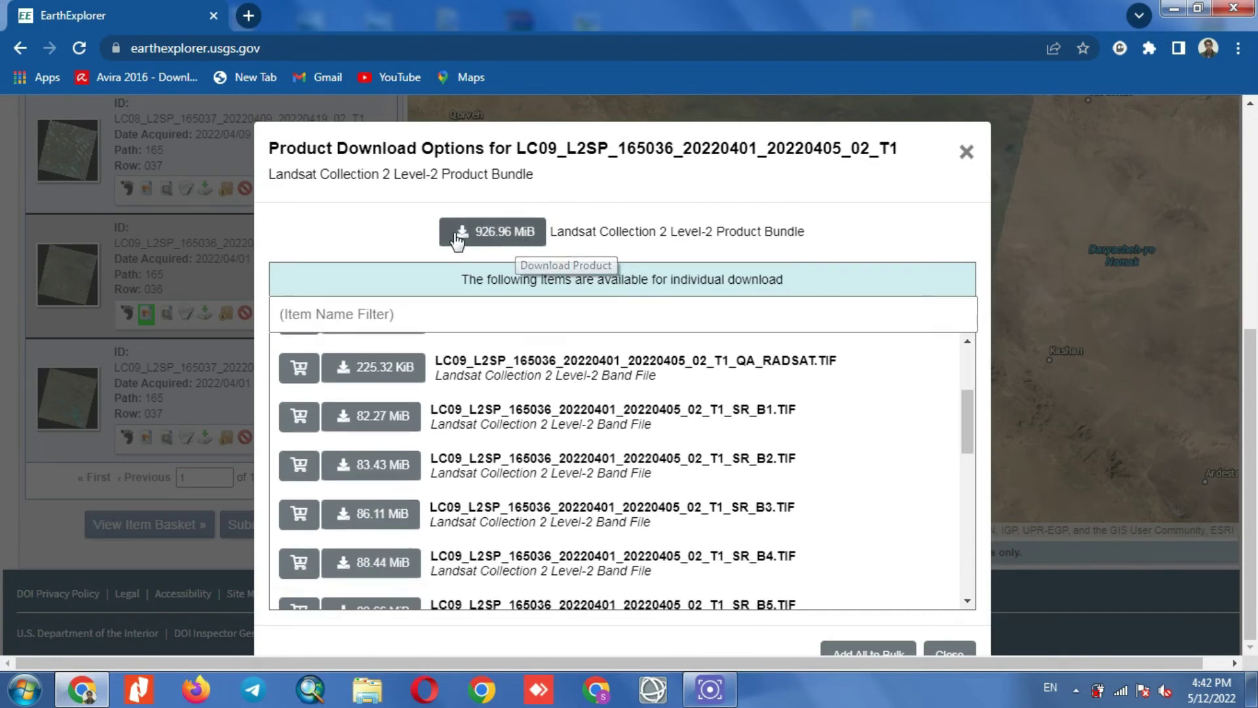
pyautogui.scroll(-5, 453, 384)
pyautogui.scroll(-3, 455, 384)
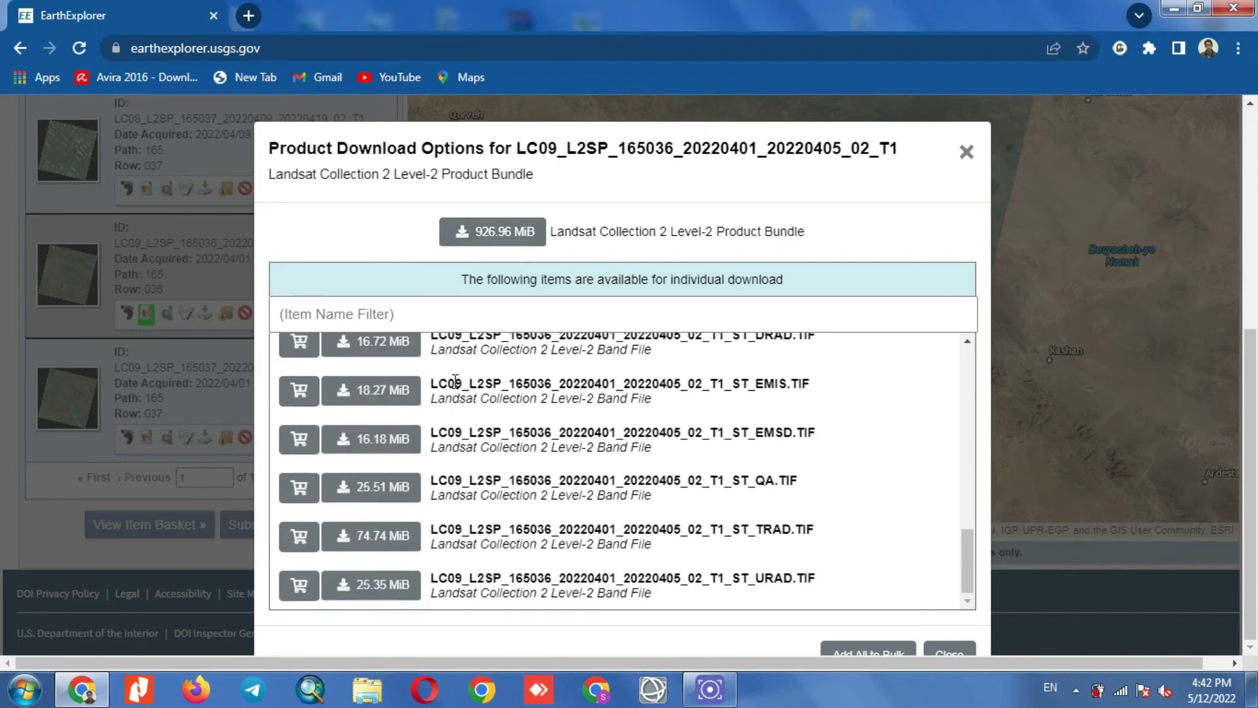
pyautogui.click(506, 242)
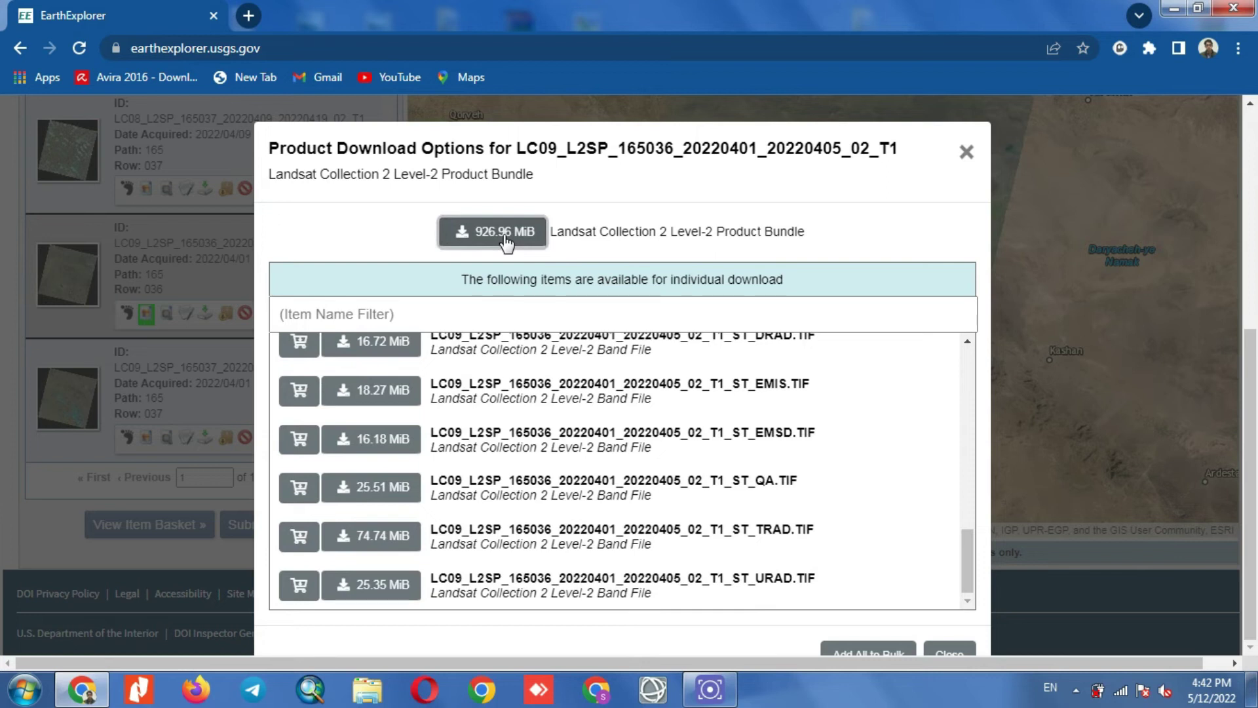